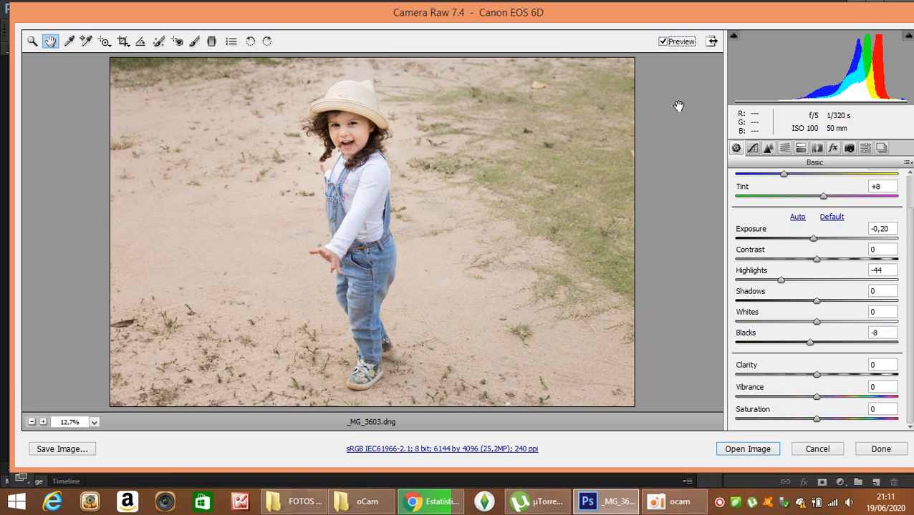
# In Camera Calibration, set the Red Primary hue to -5 and saturation to +11, and compare with the original
pyautogui.click(753, 149)
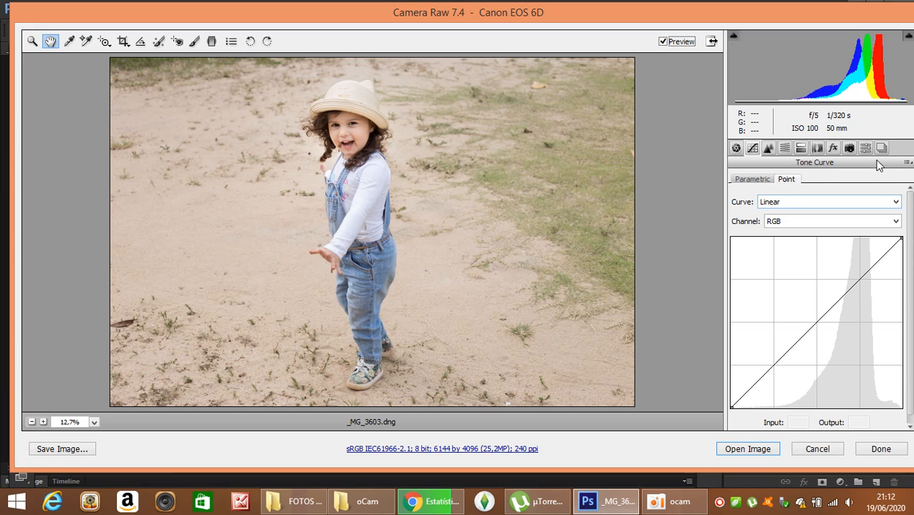
pyautogui.click(849, 148)
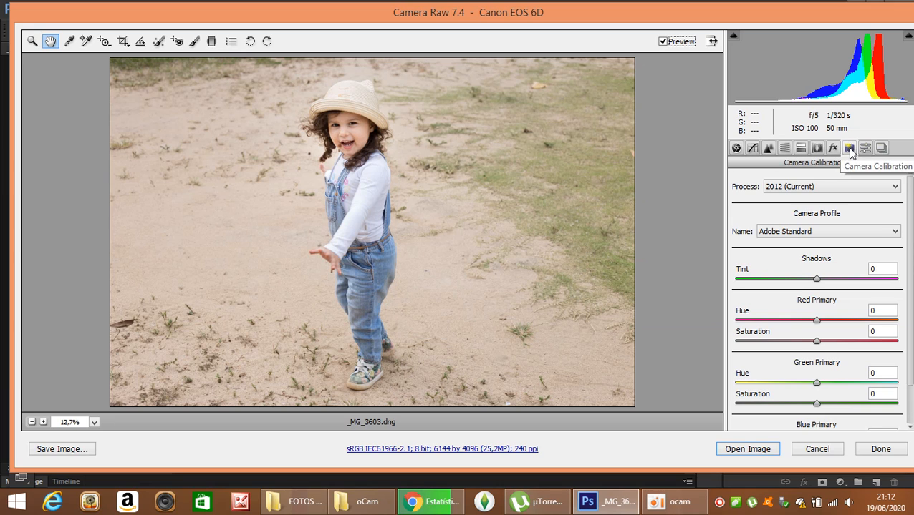
pyautogui.click(892, 269)
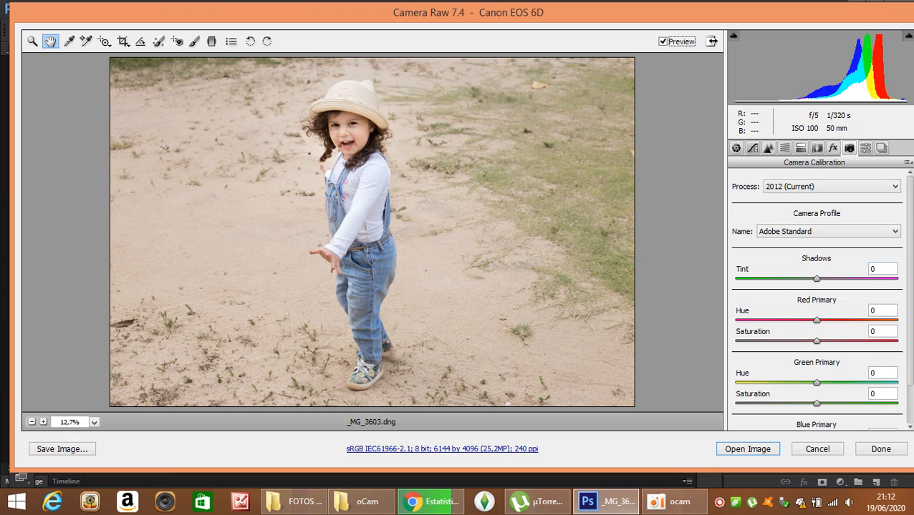
pyautogui.scroll(-2, 908, 289)
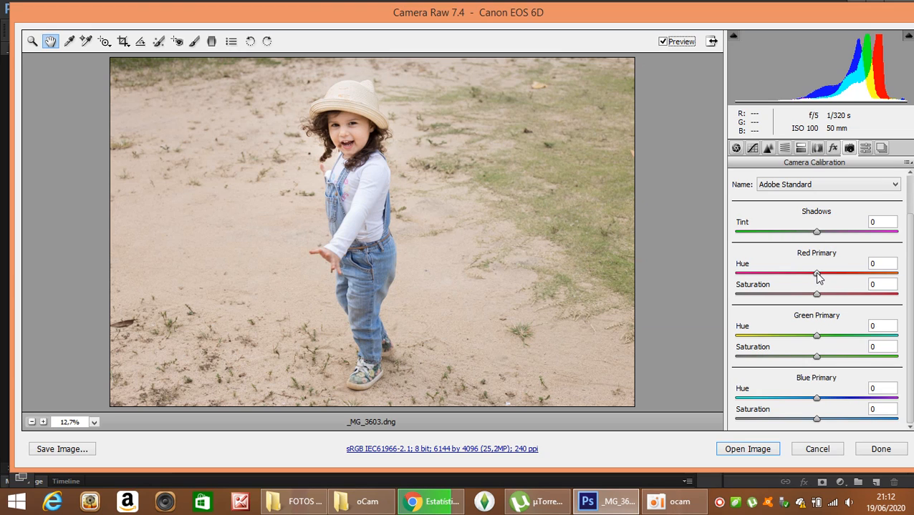
pyautogui.moveTo(816, 274); pyautogui.dragTo(869, 268)
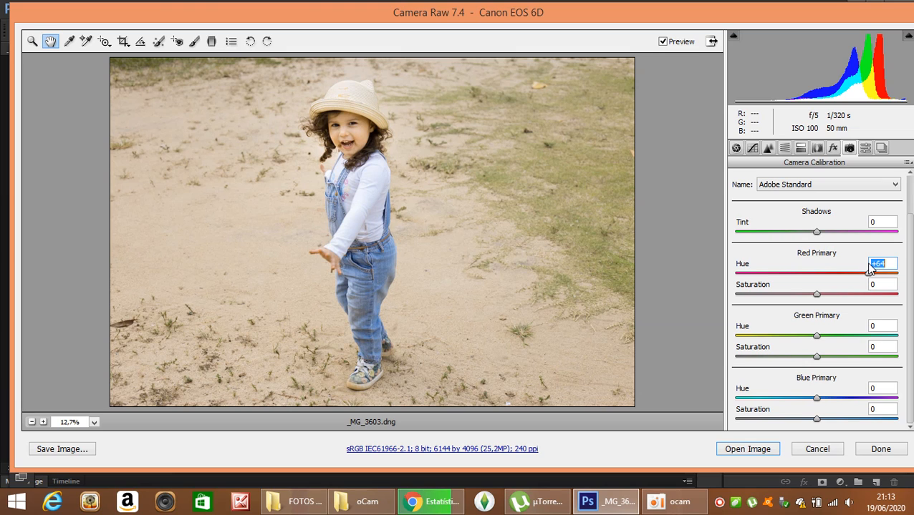
pyautogui.moveTo(869, 268); pyautogui.dragTo(897, 292)
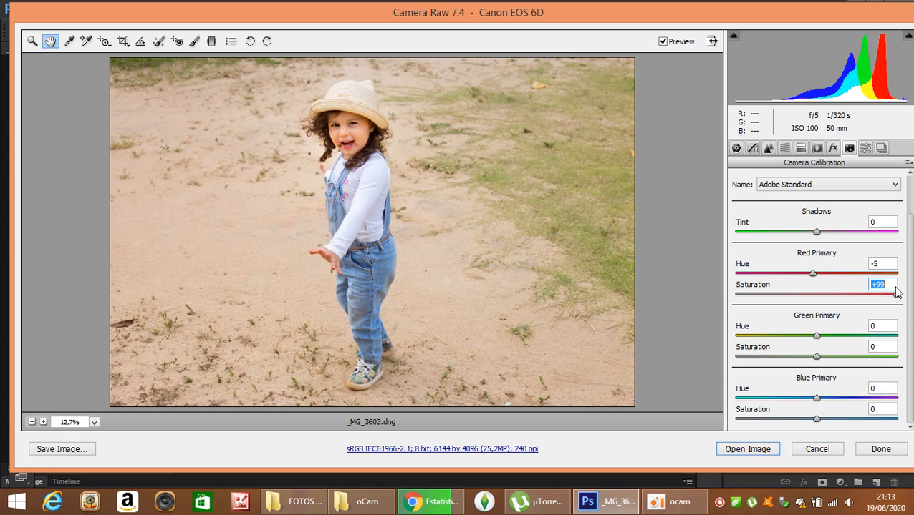
pyautogui.moveTo(897, 292); pyautogui.dragTo(826, 296)
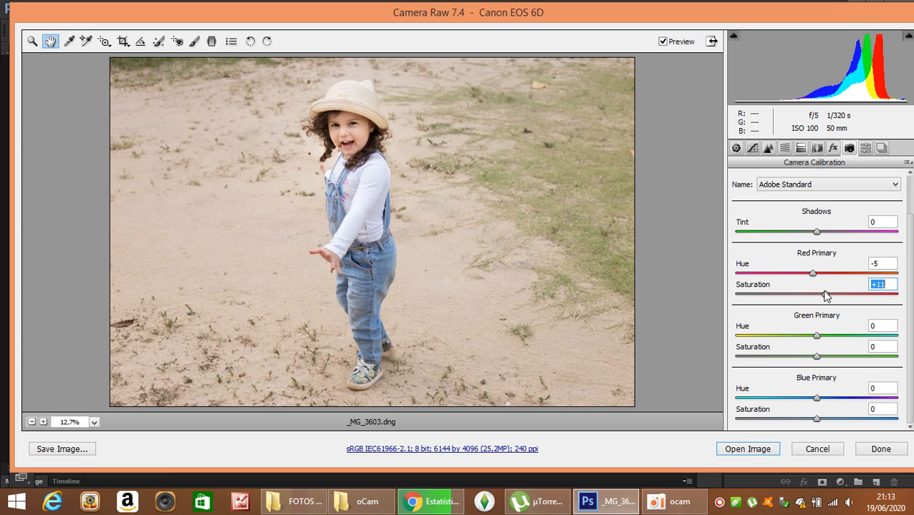
pyautogui.click(662, 42)
pyautogui.click(663, 42)
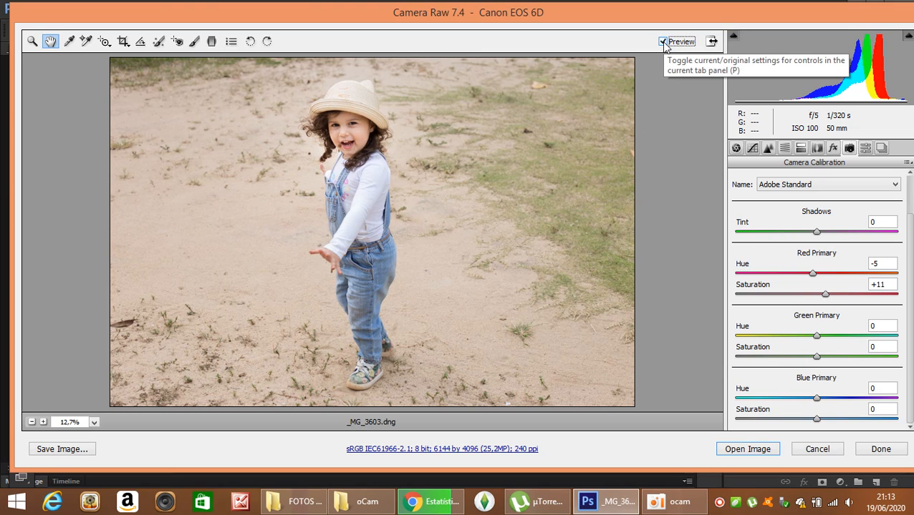
pyautogui.click(664, 42)
pyautogui.click(664, 42)
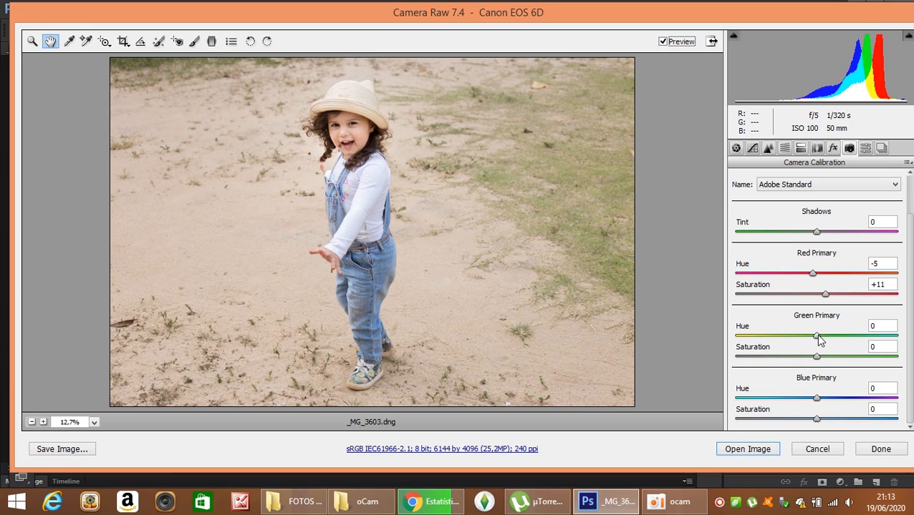
# Set the Green Primary hue to +19 in Camera Calibration and compare the photo before and after
pyautogui.moveTo(817, 335); pyautogui.dragTo(853, 338)
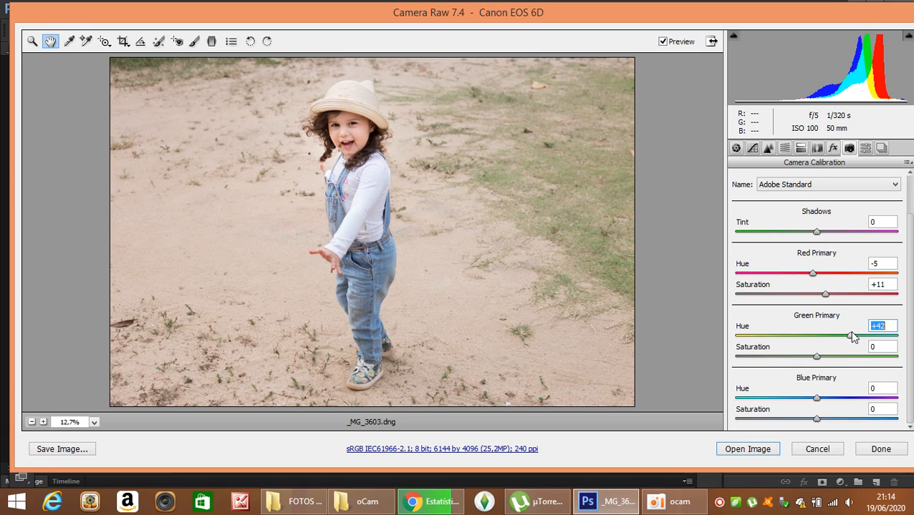
pyautogui.moveTo(850, 334)
pyautogui.mouseDown()
pyautogui.moveTo(816, 343)
pyautogui.moveTo(835, 339)
pyautogui.mouseUp()
pyautogui.click(665, 42)
pyautogui.click(664, 42)
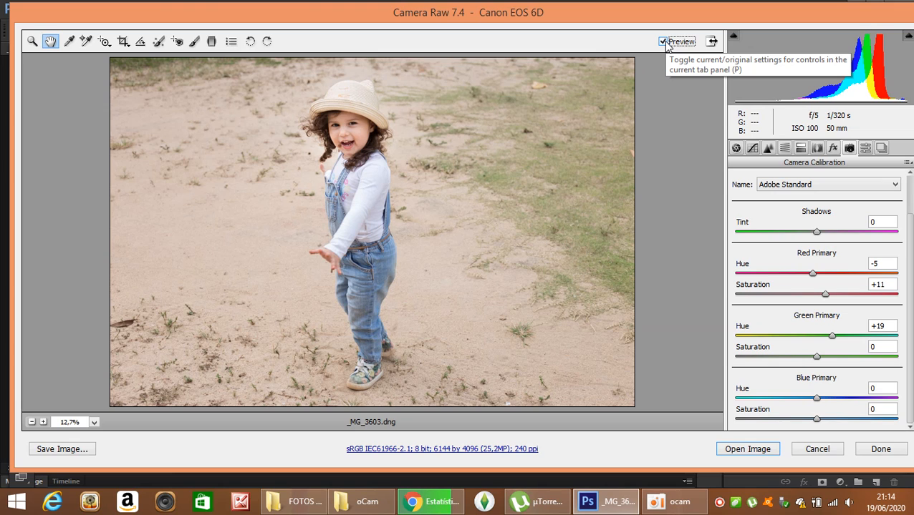
# Set the Blue Primary hue to -4 and saturation to -7, and compare the photo with the original
pyautogui.click(817, 399)
pyautogui.moveTo(819, 399); pyautogui.dragTo(814, 424)
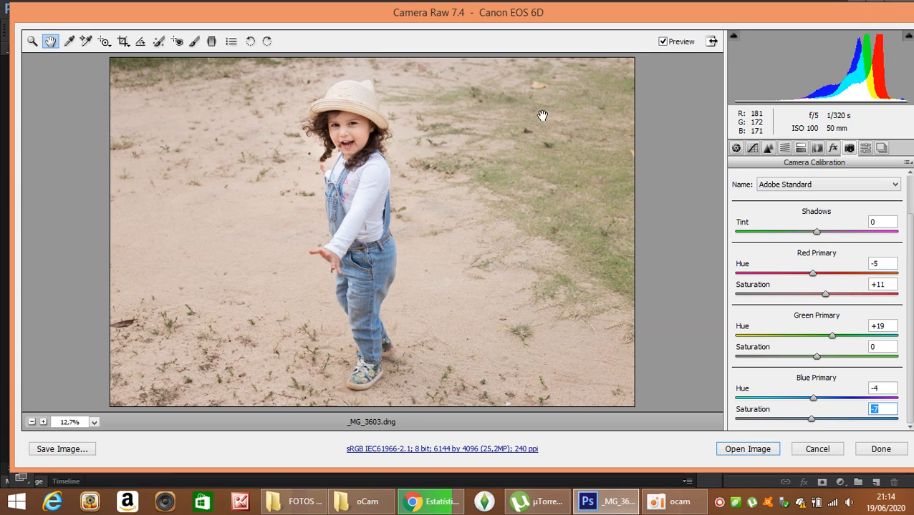
pyautogui.click(663, 42)
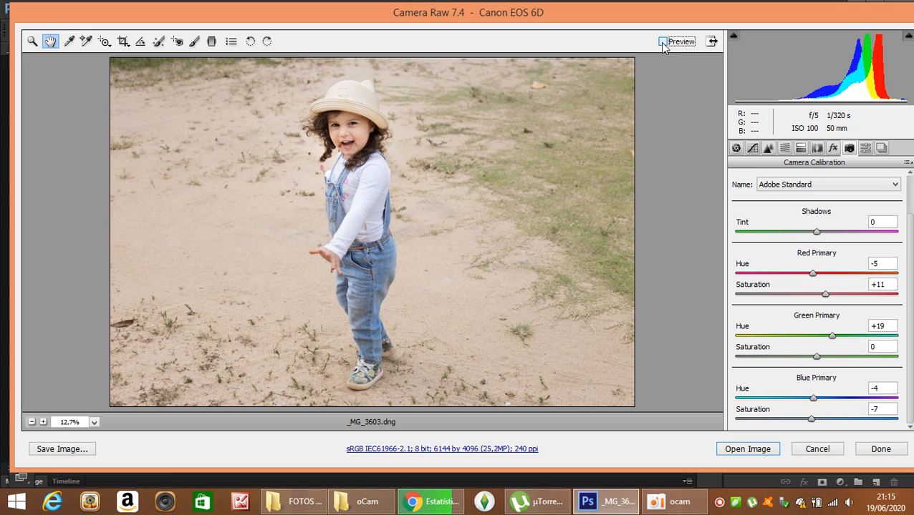
pyautogui.click(662, 41)
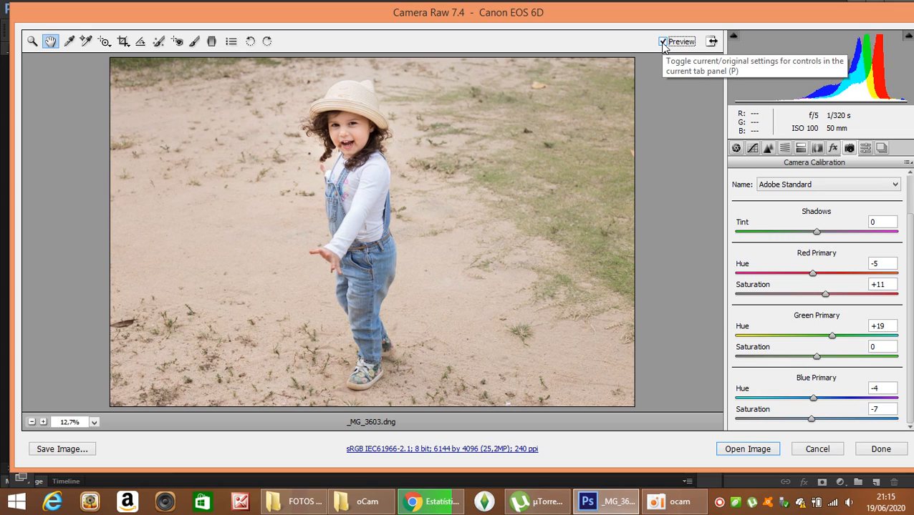
# Set the Blue Primary hue to -6 and its saturation to -4
pyautogui.click(767, 398)
pyautogui.moveTo(769, 420); pyautogui.dragTo(820, 419)
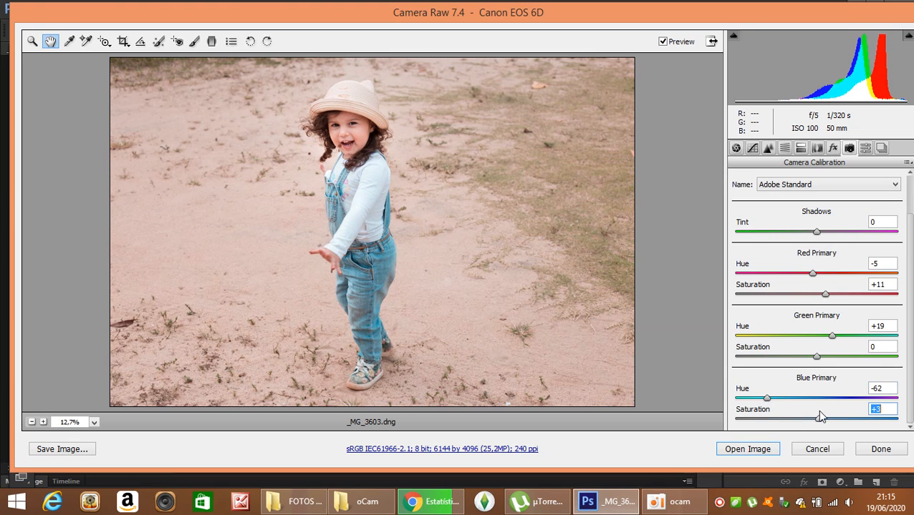
pyautogui.click(813, 399)
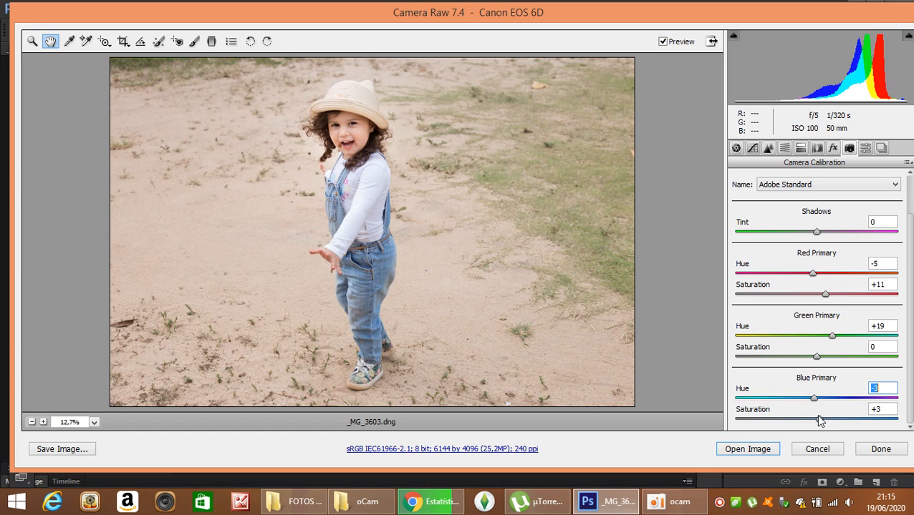
pyautogui.click(814, 420)
pyautogui.moveTo(814, 421)
pyautogui.mouseDown()
pyautogui.moveTo(809, 401)
pyautogui.moveTo(815, 423)
pyautogui.mouseUp()
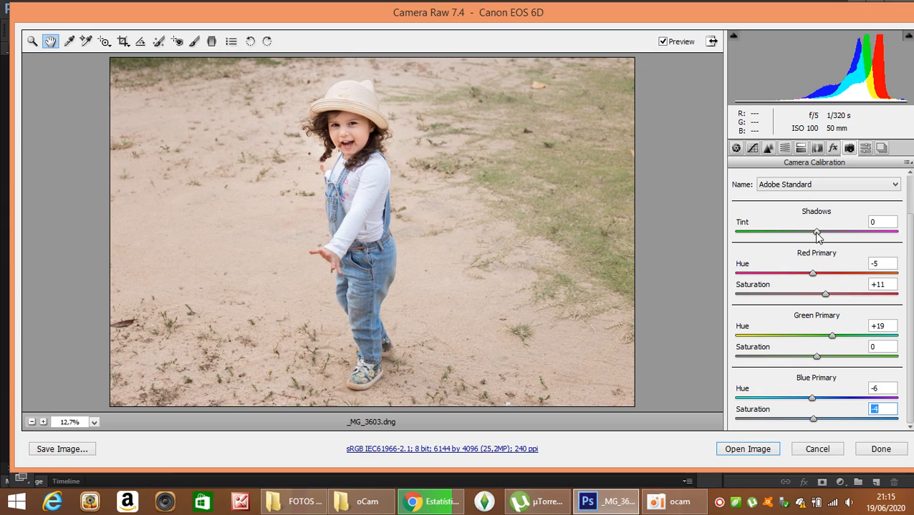
# Set the Shadows tint to +7 and compare the calibrated photo with the original, on the face and on the whole picture
pyautogui.moveTo(817, 236); pyautogui.dragTo(822, 237)
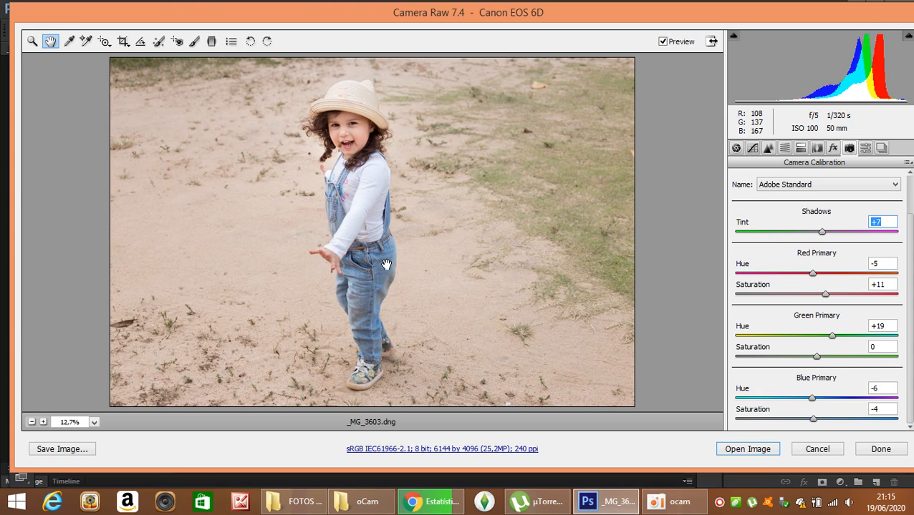
pyautogui.click(43, 423)
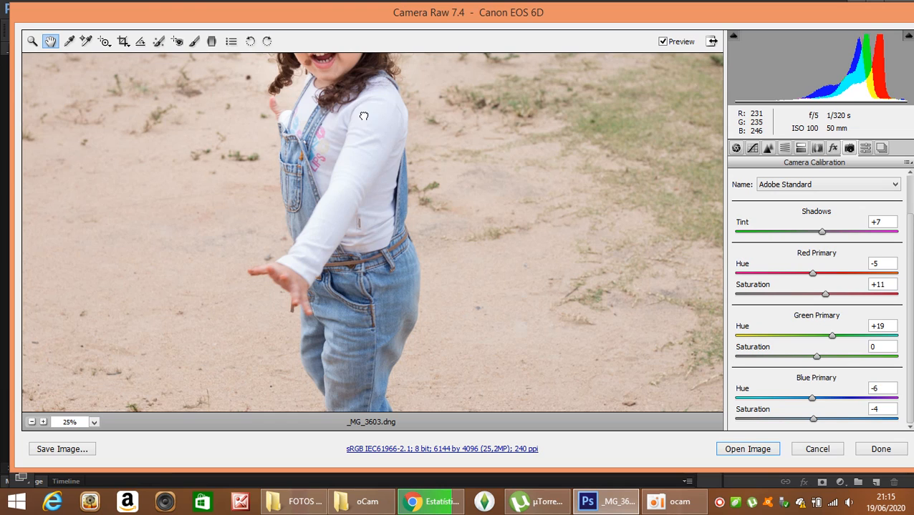
pyautogui.moveTo(364, 116); pyautogui.dragTo(370, 259)
pyautogui.click(821, 232)
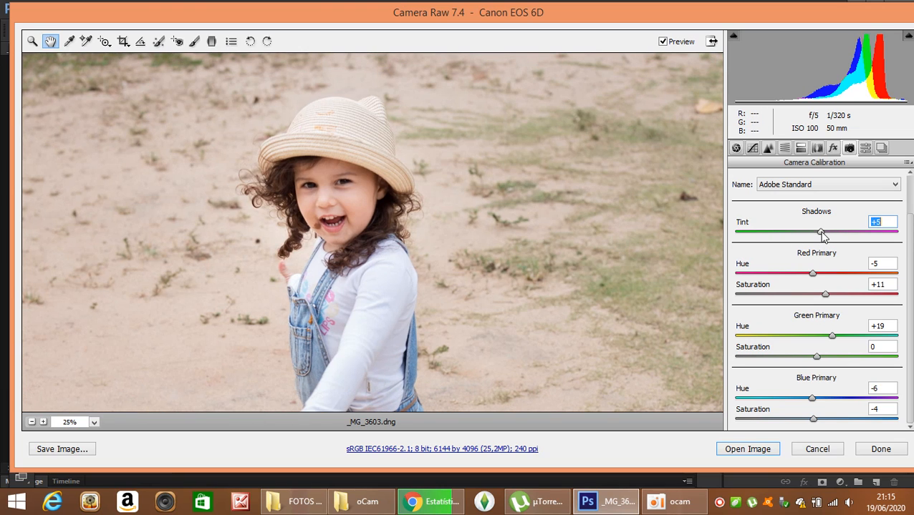
pyautogui.moveTo(821, 233)
pyautogui.mouseDown()
pyautogui.moveTo(791, 240)
pyautogui.moveTo(824, 242)
pyautogui.mouseUp()
pyautogui.click(662, 42)
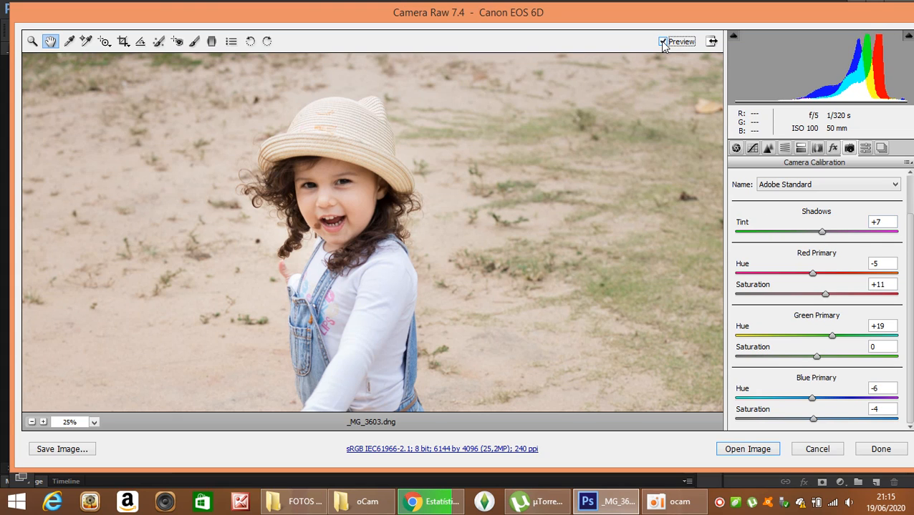
pyautogui.click(662, 42)
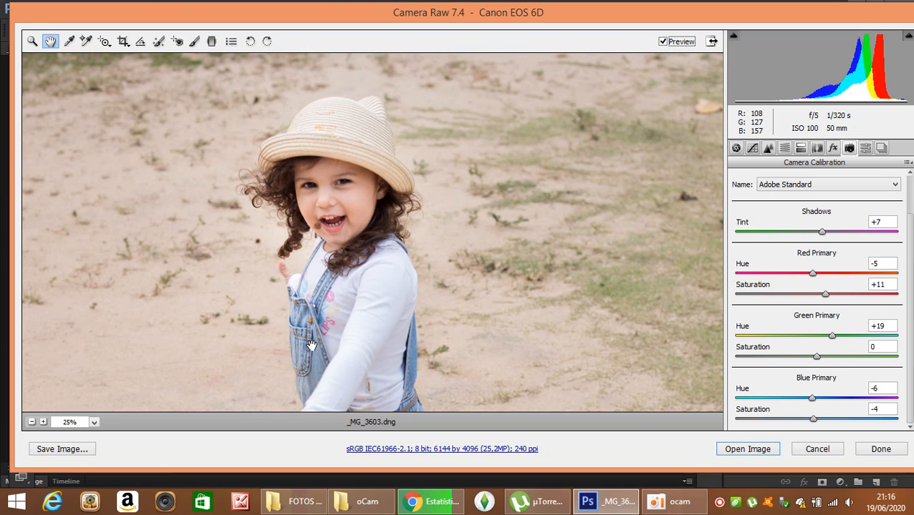
pyautogui.click(32, 423)
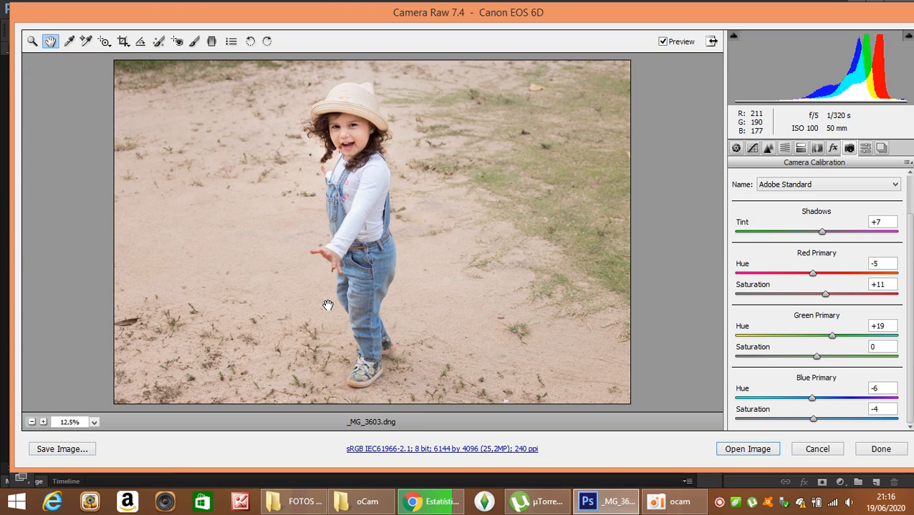
pyautogui.click(663, 42)
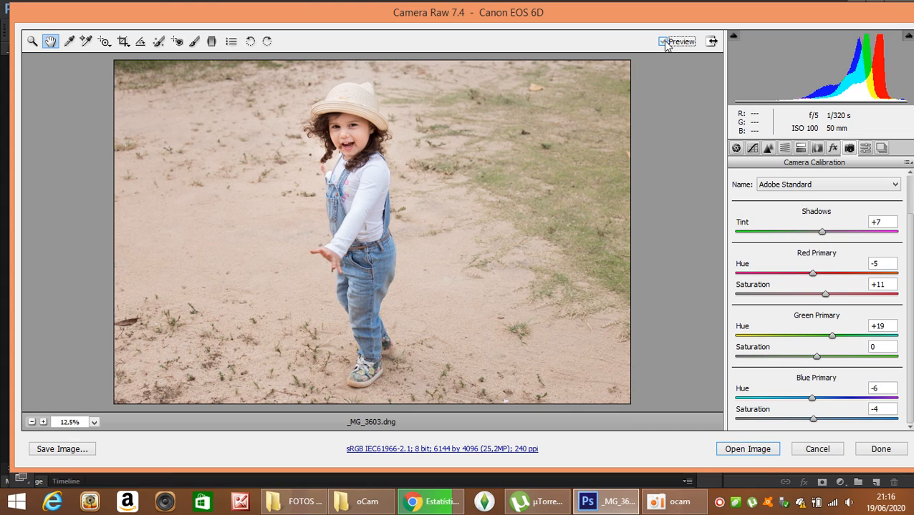
pyautogui.click(662, 41)
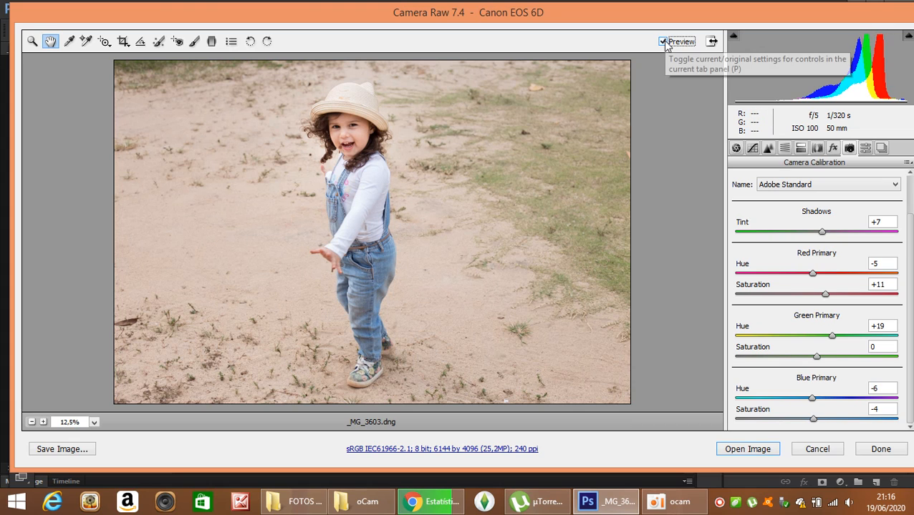
pyautogui.click(662, 42)
pyautogui.click(662, 42)
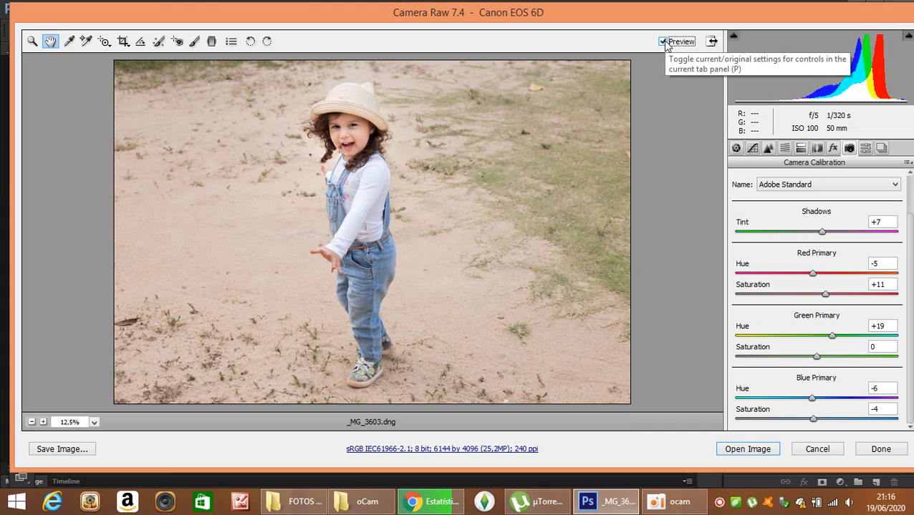
# Set the hue of the yellows to -13 in the HSL adjustments
pyautogui.click(785, 151)
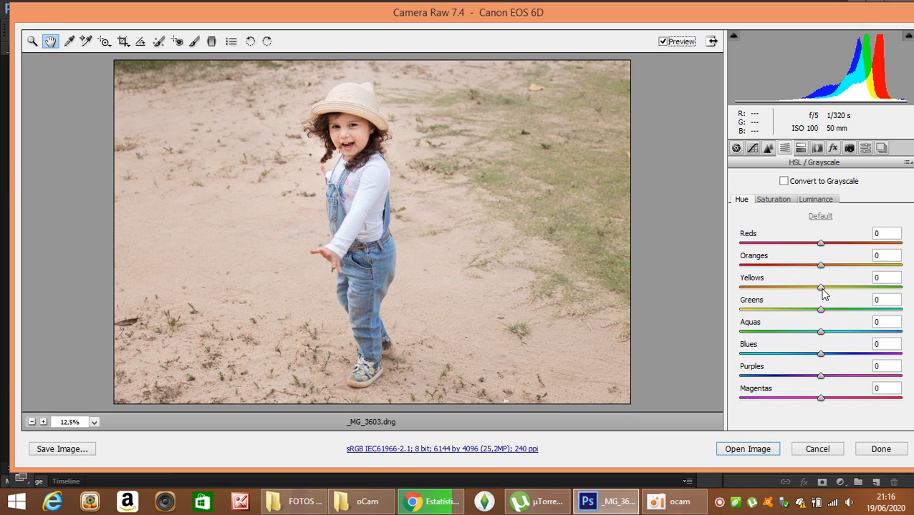
pyautogui.moveTo(820, 287)
pyautogui.mouseDown()
pyautogui.moveTo(862, 289)
pyautogui.moveTo(752, 298)
pyautogui.moveTo(865, 287)
pyautogui.moveTo(702, 281)
pyautogui.moveTo(857, 287)
pyautogui.moveTo(804, 291)
pyautogui.moveTo(822, 290)
pyautogui.moveTo(813, 290)
pyautogui.mouseUp()
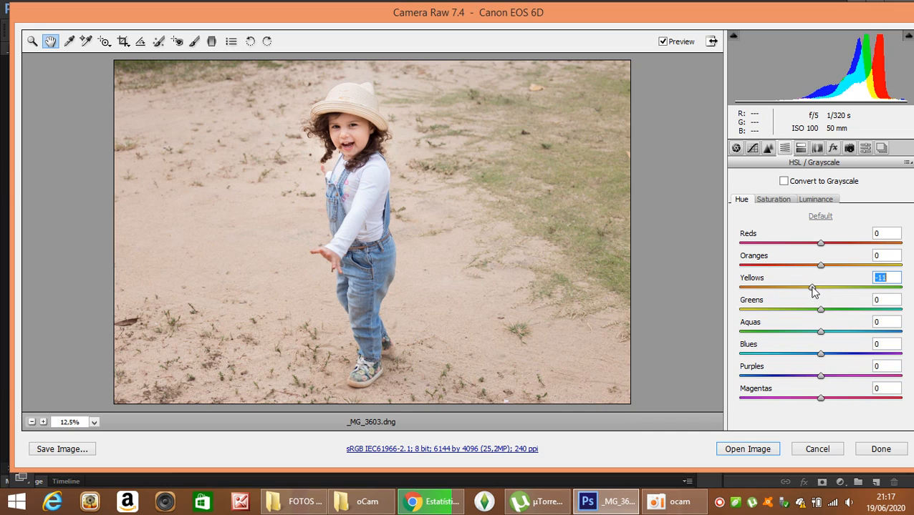
pyautogui.click(816, 199)
pyautogui.moveTo(822, 289)
pyautogui.mouseDown()
pyautogui.moveTo(814, 292)
pyautogui.moveTo(826, 288)
pyautogui.mouseUp()
pyautogui.doubleClick(826, 287)
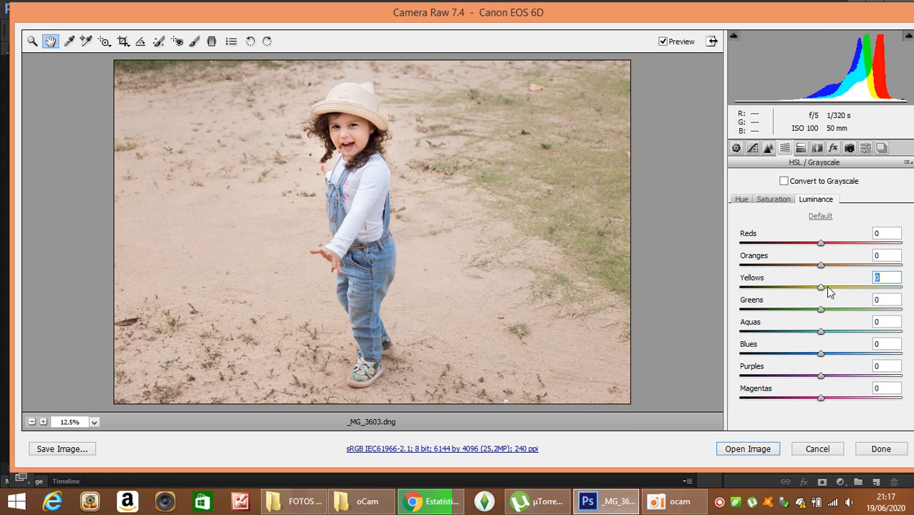
pyautogui.click(746, 201)
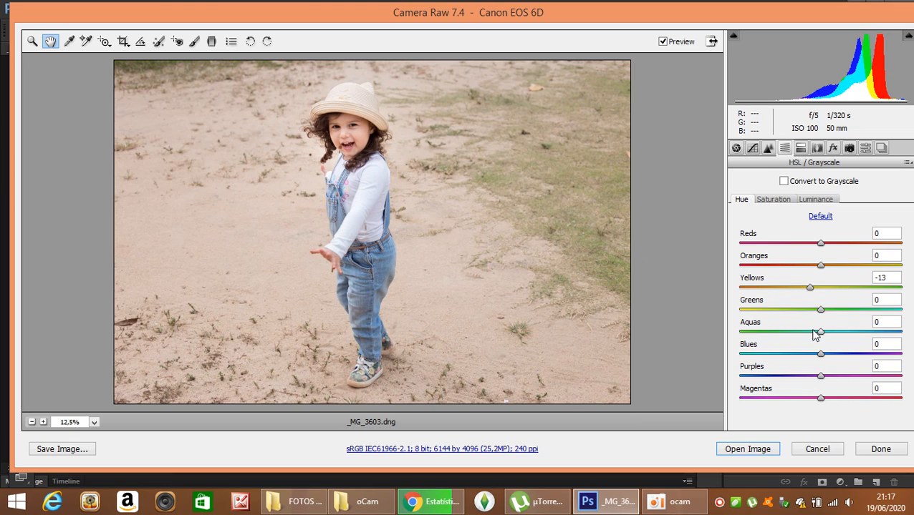
# Set the HSL hue of the greens to -29 and the blues to about -8, comparing the photo before and after
pyautogui.moveTo(820, 309); pyautogui.dragTo(800, 319)
pyautogui.moveTo(821, 356)
pyautogui.mouseDown()
pyautogui.moveTo(853, 356)
pyautogui.moveTo(809, 360)
pyautogui.mouseUp()
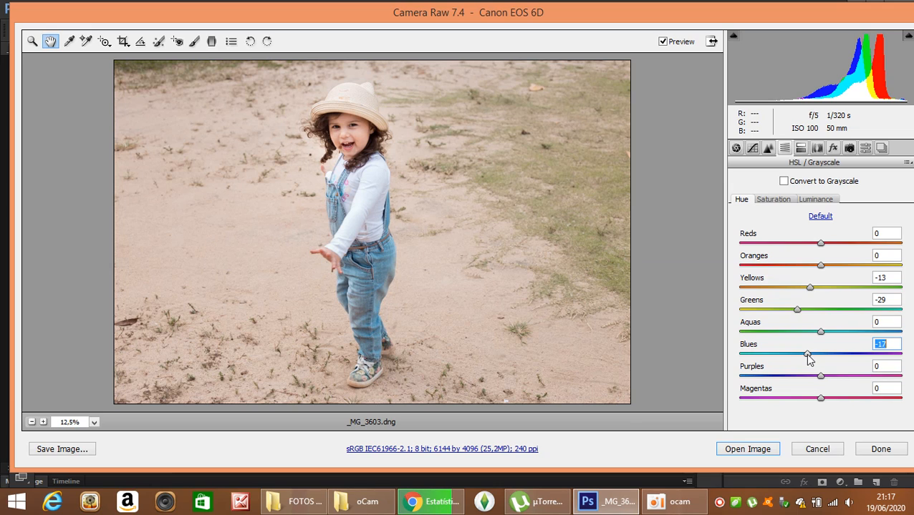
pyautogui.click(662, 42)
pyautogui.click(662, 42)
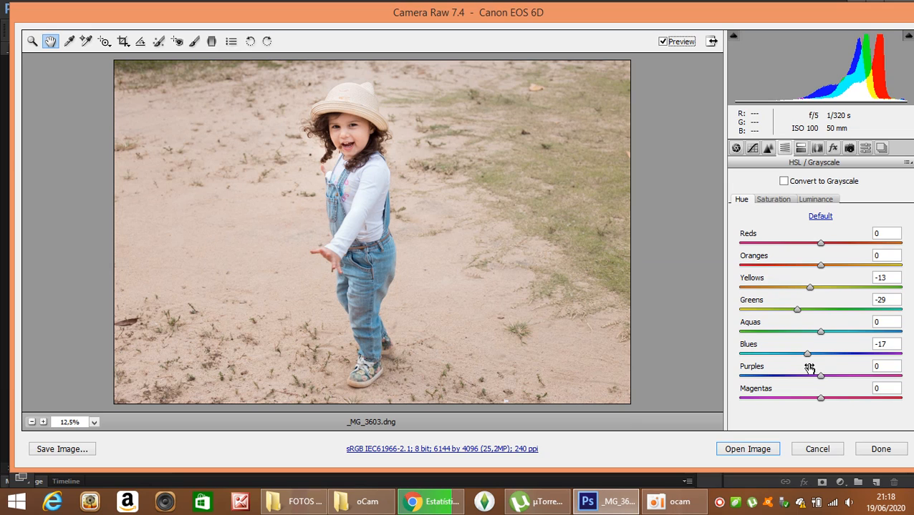
pyautogui.moveTo(808, 356); pyautogui.dragTo(817, 358)
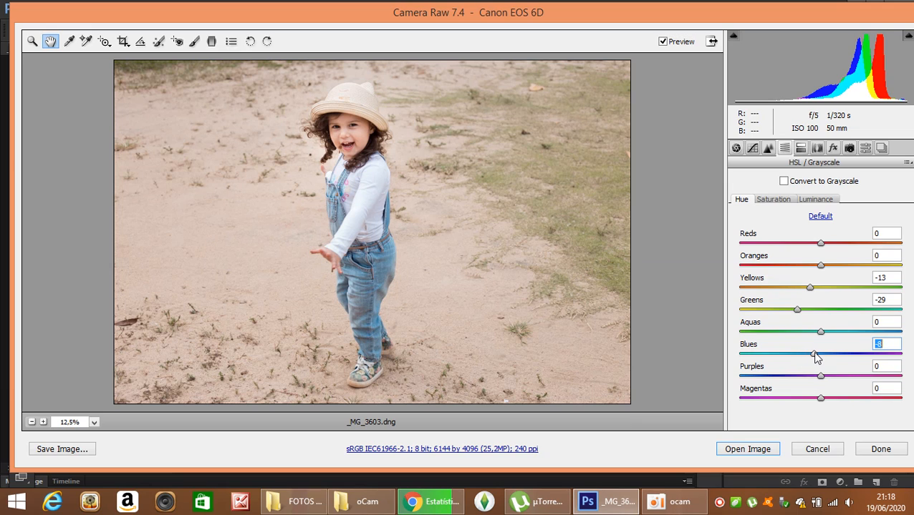
pyautogui.moveTo(816, 357); pyautogui.dragTo(817, 358)
# Lower the HSL saturation of the blues to -47
pyautogui.click(774, 203)
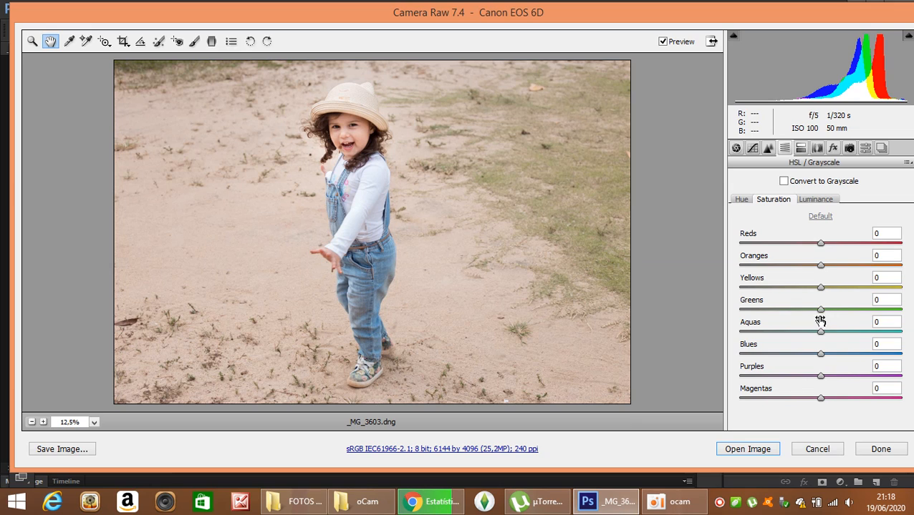
pyautogui.click(822, 357)
pyautogui.moveTo(822, 358); pyautogui.dragTo(785, 363)
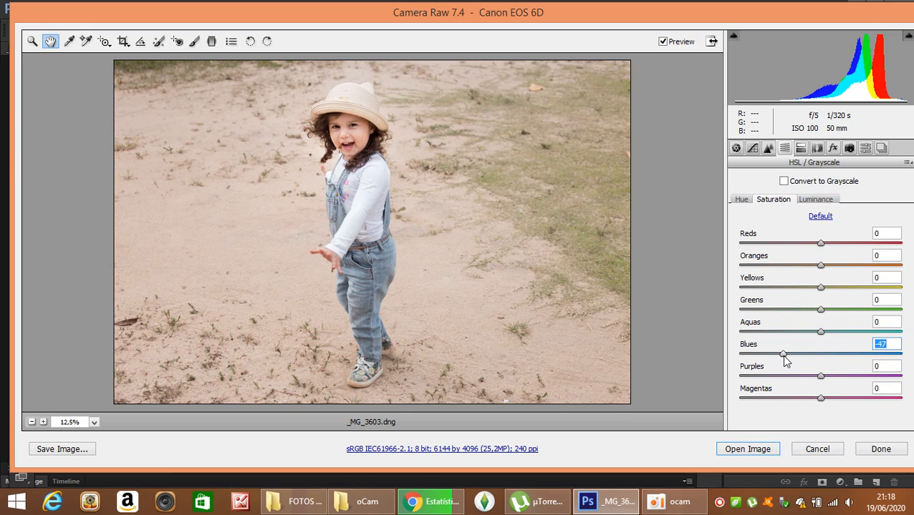
# Set the HSL luminance of the oranges to +3
pyautogui.click(821, 217)
pyautogui.click(820, 200)
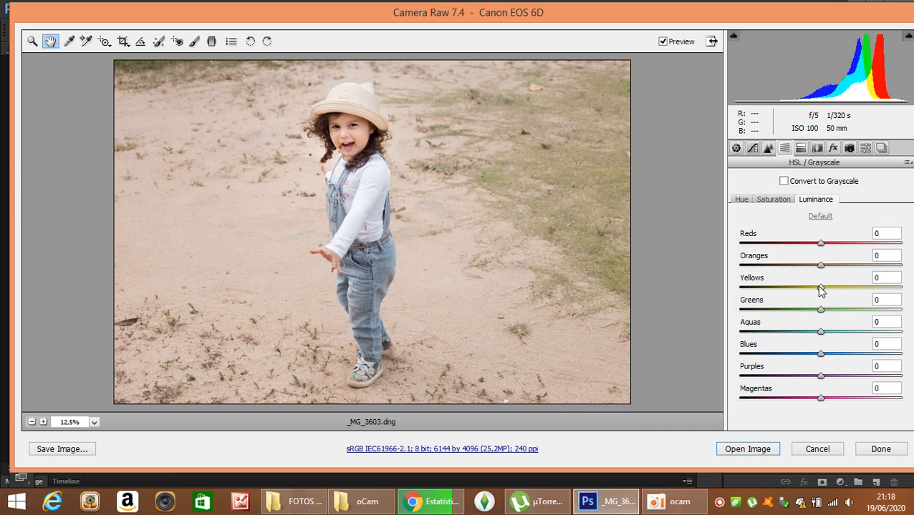
pyautogui.moveTo(821, 267); pyautogui.dragTo(822, 270)
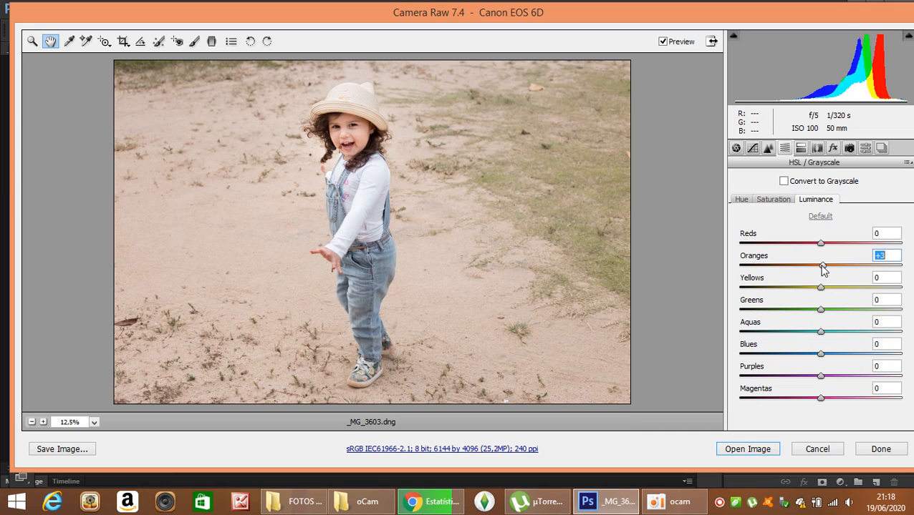
# Raise the HSL saturation of the reds to +21 and compare the photo with and without the HSL changes
pyautogui.click(774, 200)
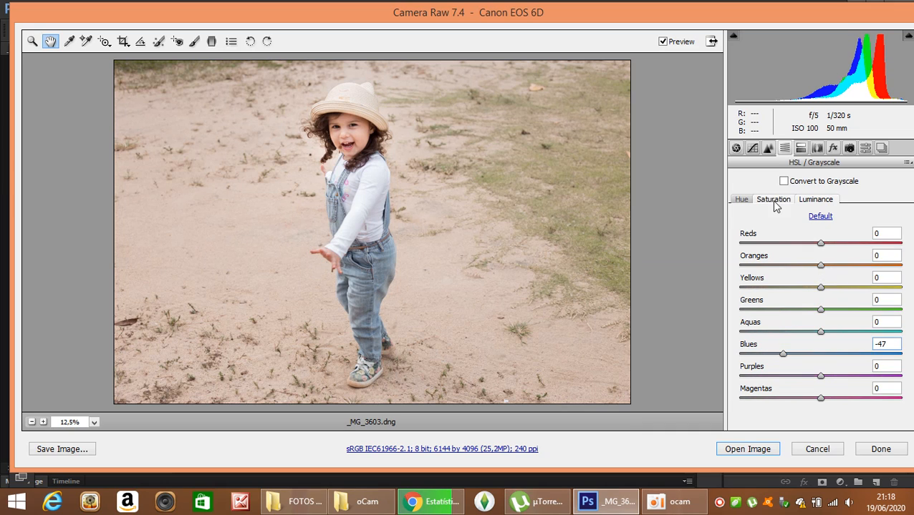
pyautogui.moveTo(820, 244)
pyautogui.mouseDown()
pyautogui.moveTo(872, 244)
pyautogui.moveTo(777, 245)
pyautogui.moveTo(838, 247)
pyautogui.mouseUp()
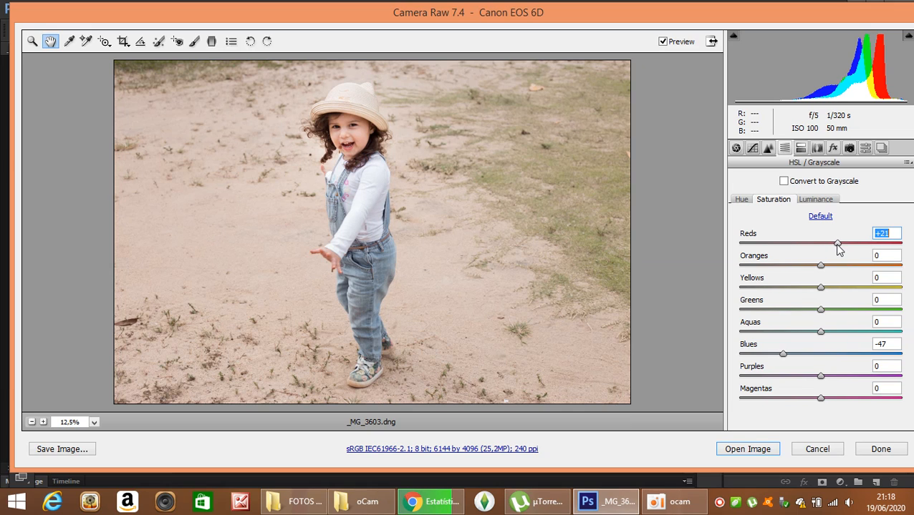
pyautogui.click(663, 43)
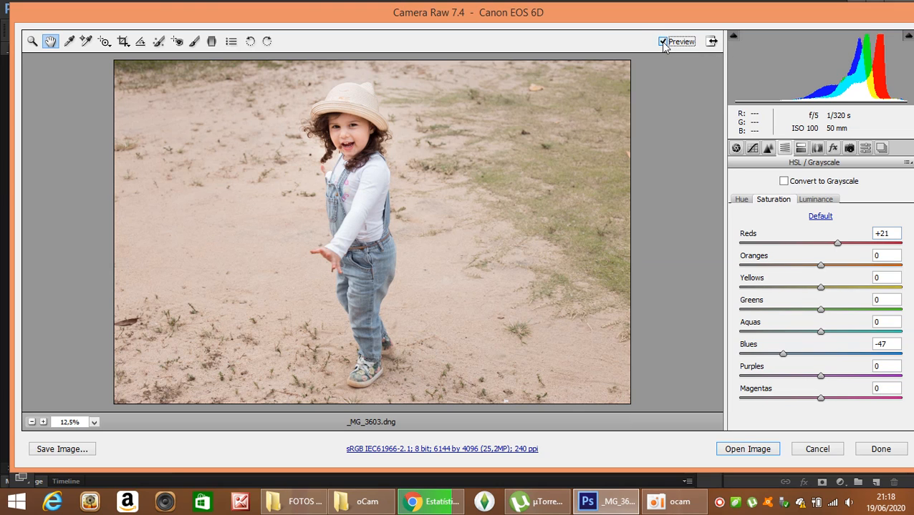
pyautogui.click(662, 42)
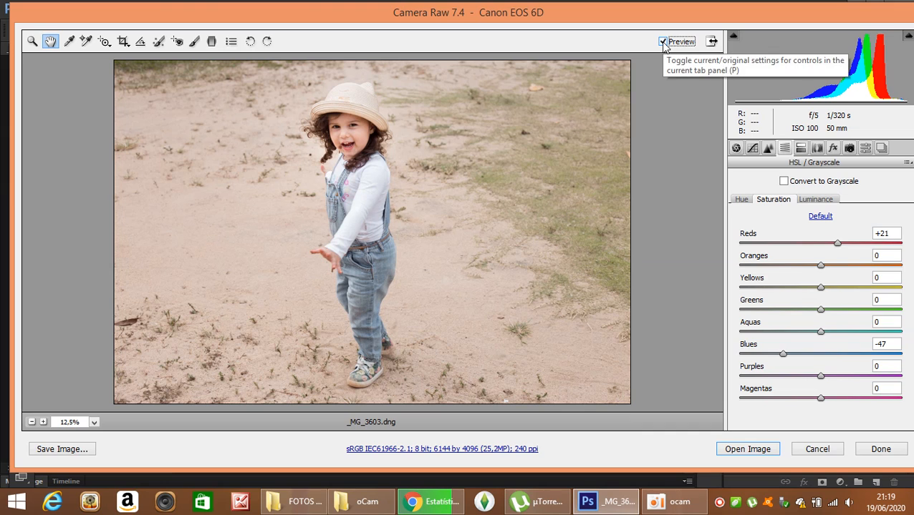
pyautogui.click(662, 42)
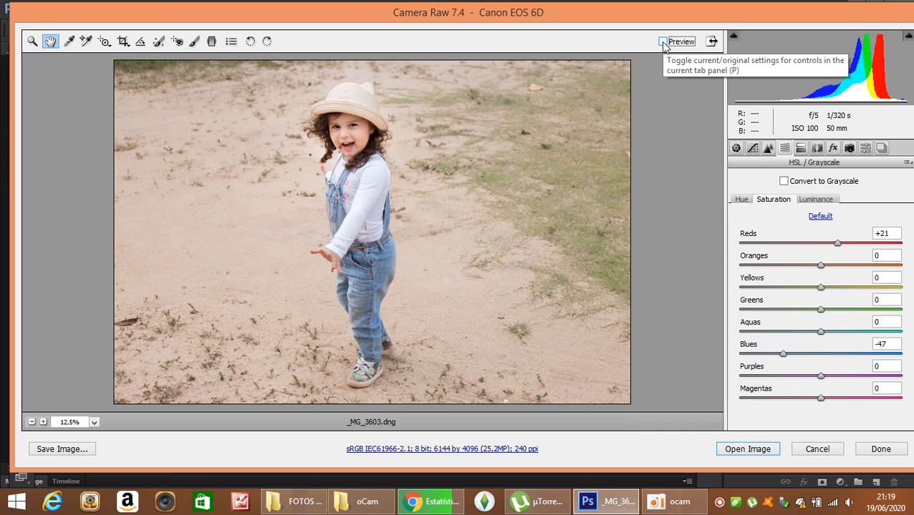
pyautogui.click(662, 42)
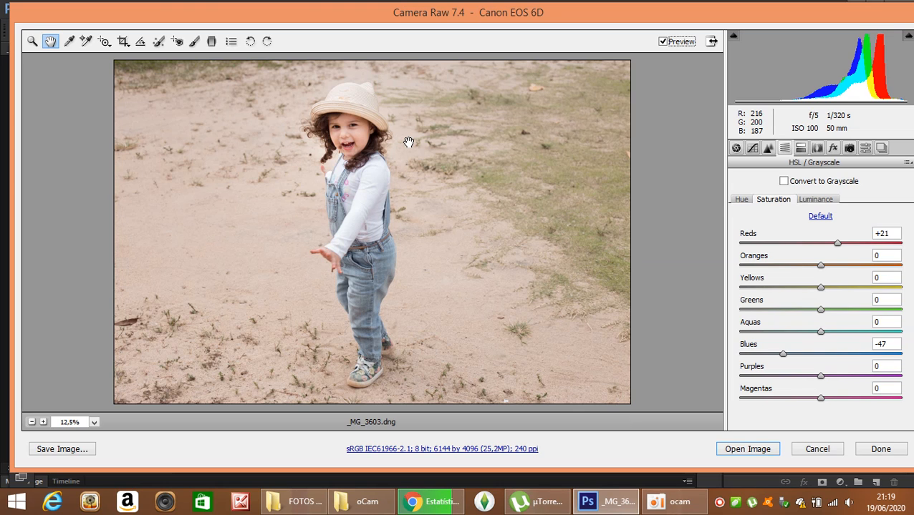
# Compare the fully graded photo with the original using the Adjustment Brush preview, and return to the HSL adjustments
pyautogui.click(194, 41)
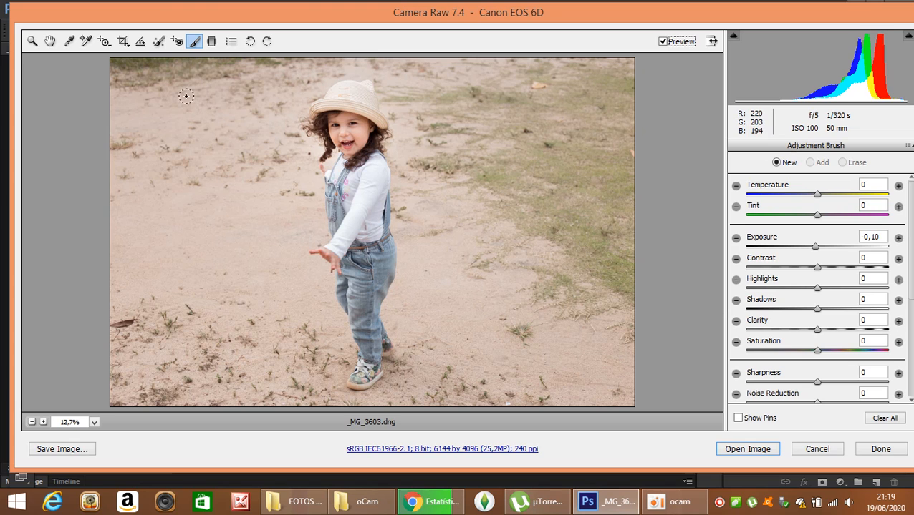
pyautogui.click(663, 42)
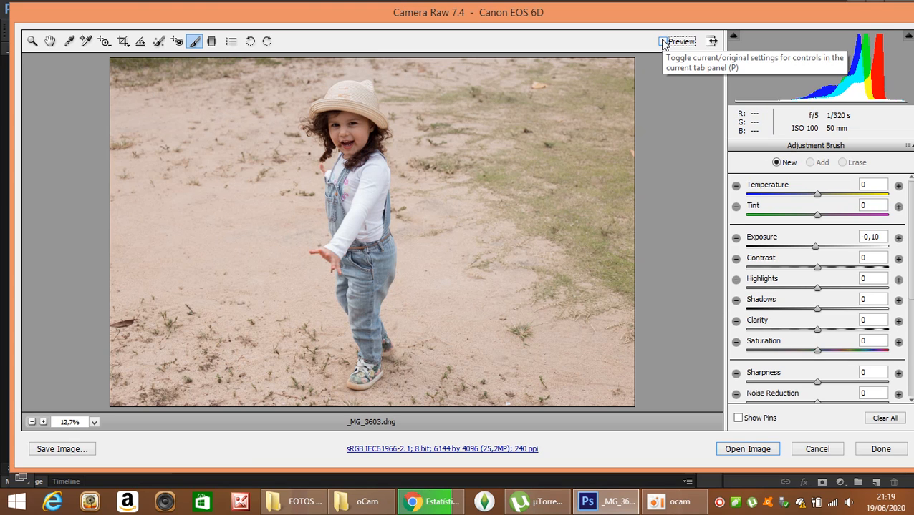
pyautogui.click(663, 41)
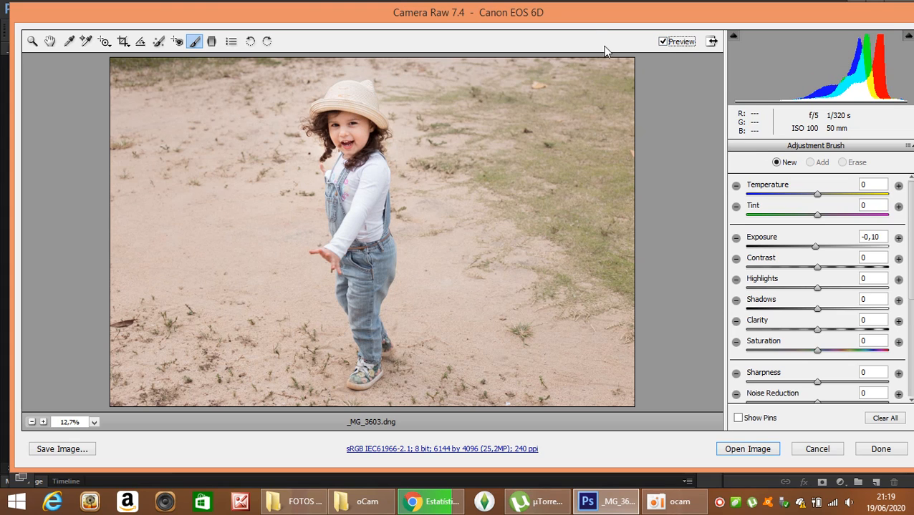
pyautogui.click(663, 42)
pyautogui.click(663, 41)
pyautogui.click(51, 43)
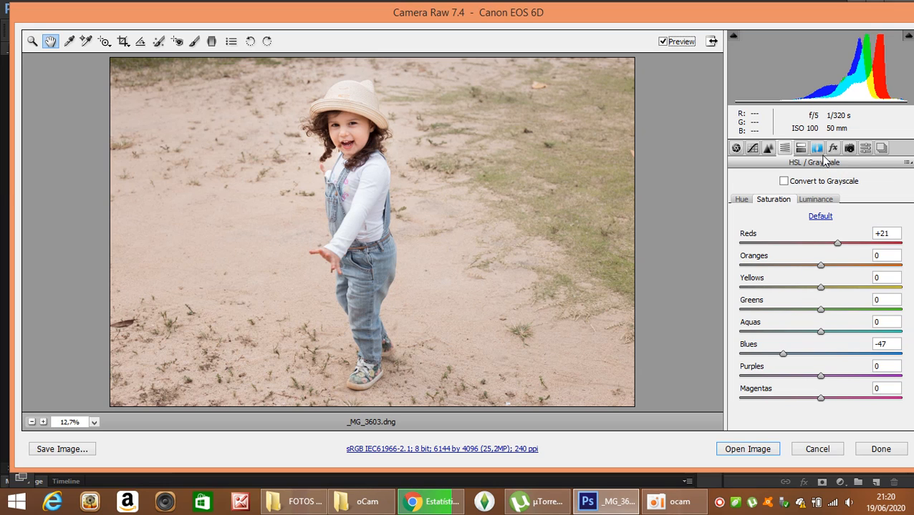
# Refine the camera calibration to Red Primary saturation +8, Green Primary hue +13 and Blue Primary hue -4, and compare before and after
pyautogui.click(848, 148)
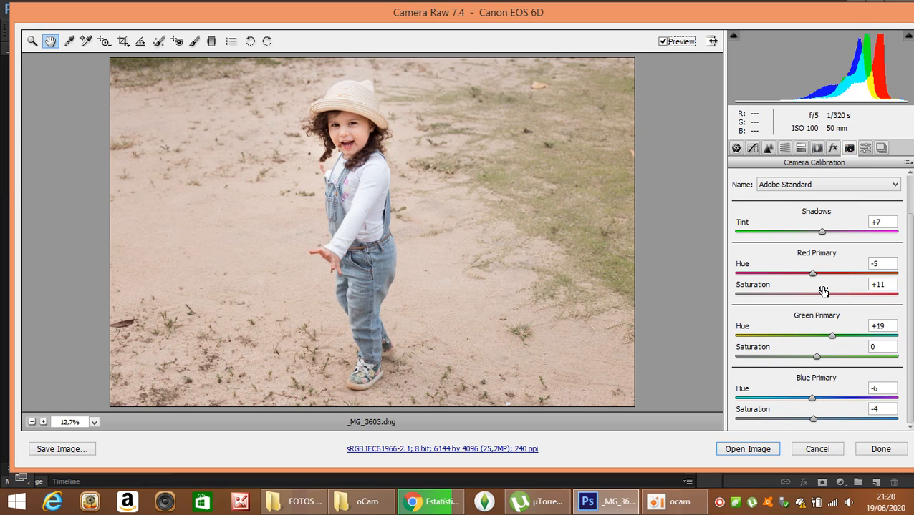
pyautogui.moveTo(828, 298); pyautogui.dragTo(823, 299)
pyautogui.moveTo(830, 337); pyautogui.dragTo(827, 340)
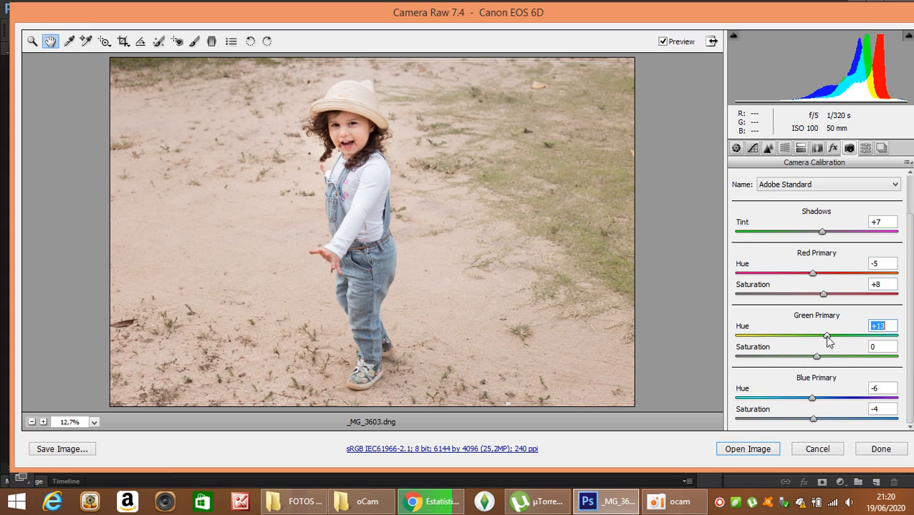
pyautogui.click(813, 400)
pyautogui.moveTo(814, 402); pyautogui.dragTo(816, 403)
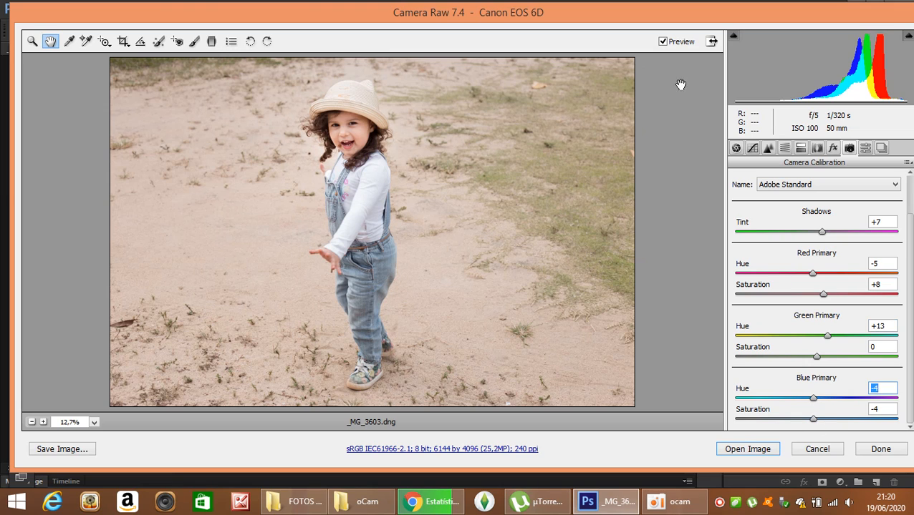
pyautogui.click(662, 42)
pyautogui.click(662, 42)
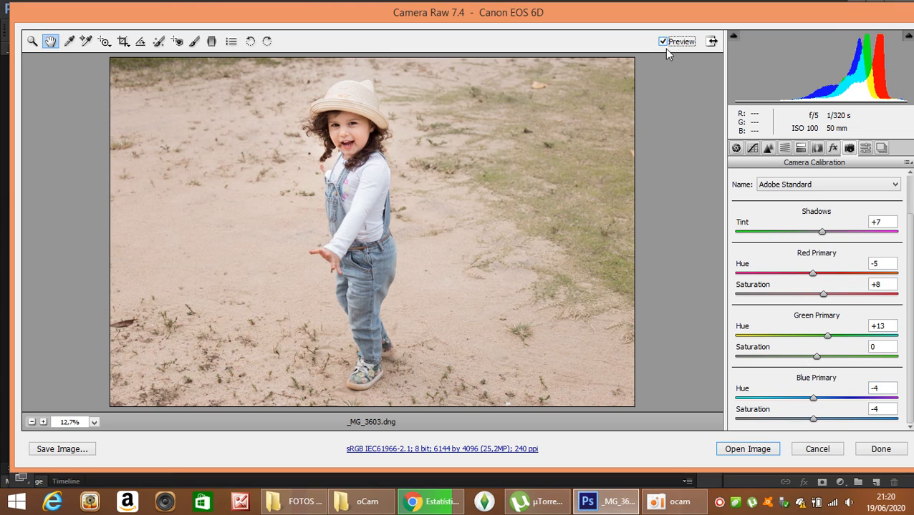
# Open the graded photo in Photoshop and copy the whole picture as a new layer into the _MG_3603-2 document
pyautogui.click(735, 147)
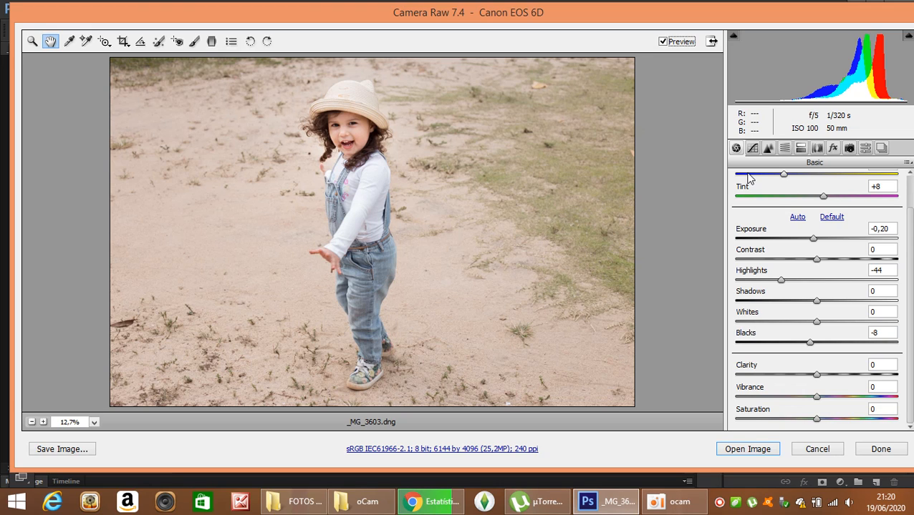
pyautogui.click(753, 449)
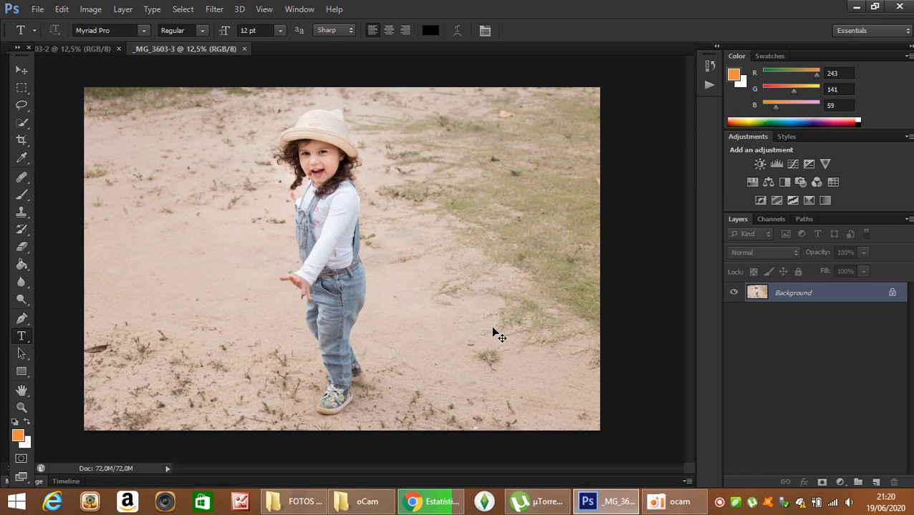
pyautogui.hotkey('ctrl', 'a')
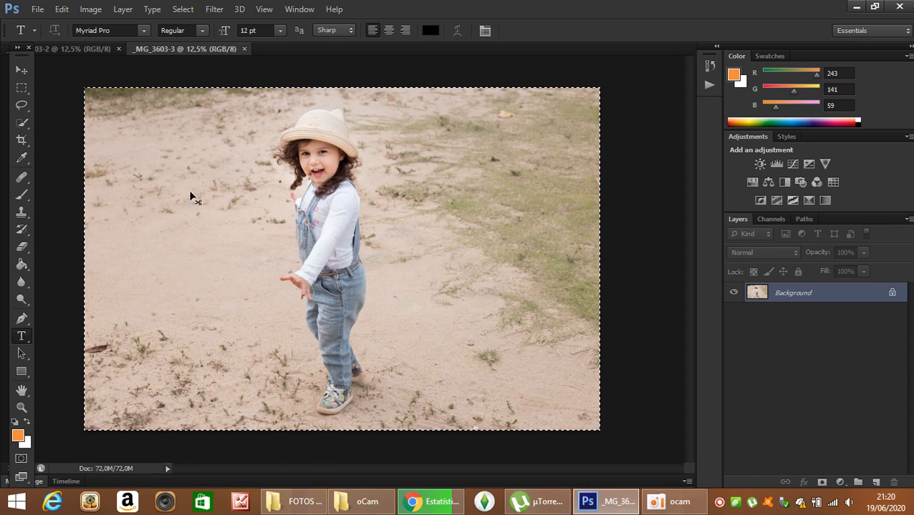
pyautogui.click(87, 48)
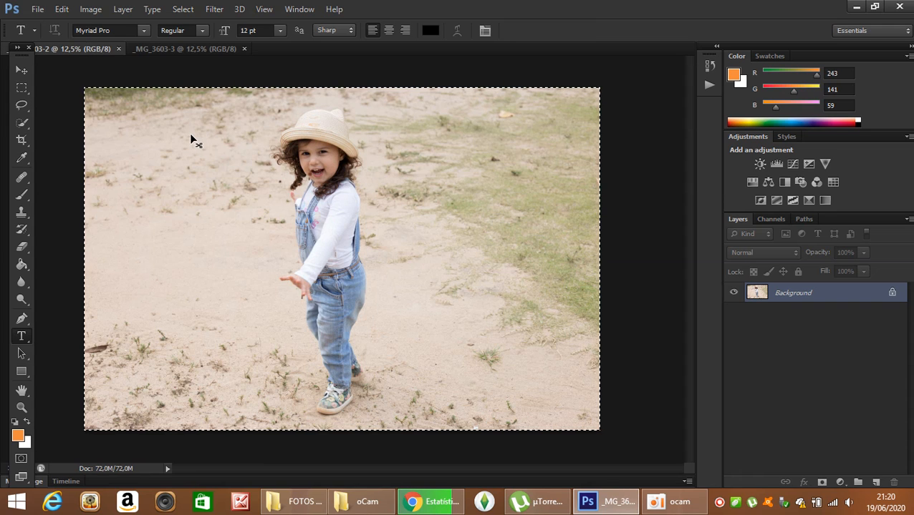
pyautogui.hotkey('ctrl', 'j')
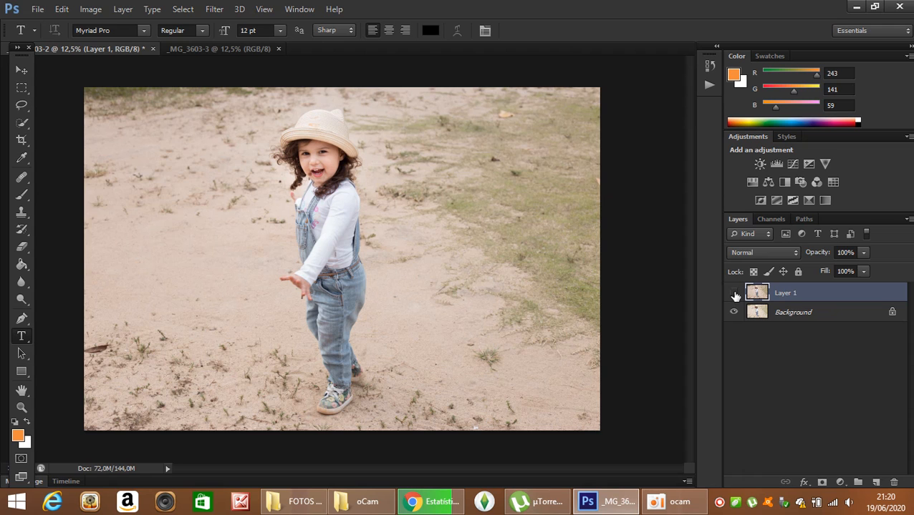
# Compare the graded Layer 1 with the Background version across the whole picture
pyautogui.click(734, 294)
pyautogui.click(734, 294)
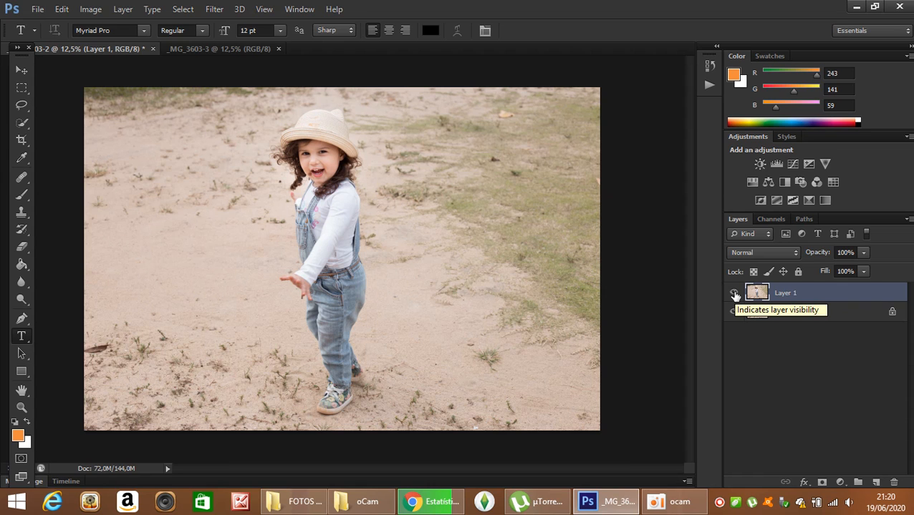
pyautogui.click(734, 294)
pyautogui.click(734, 294)
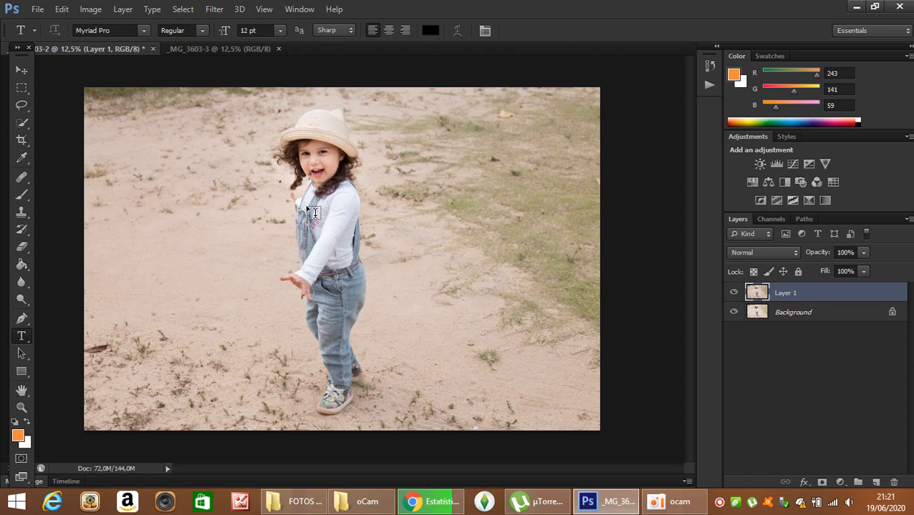
pyautogui.click(733, 294)
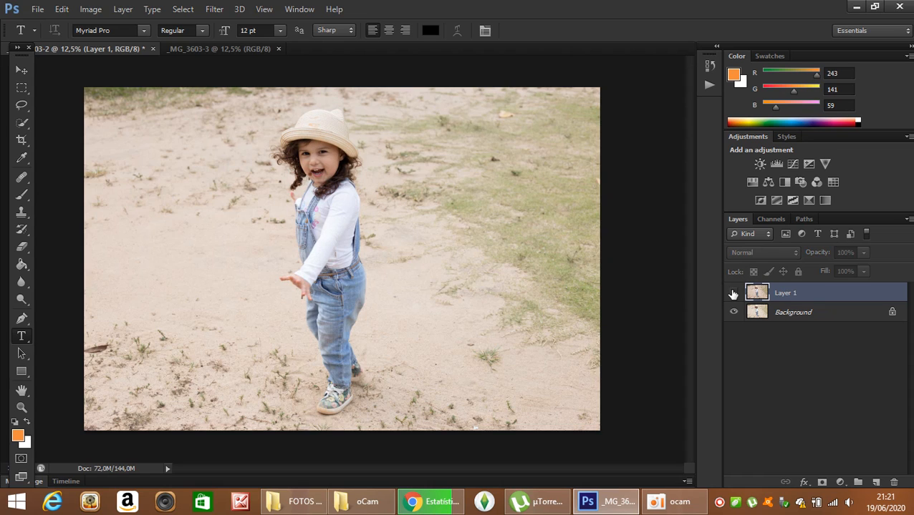
pyautogui.click(733, 294)
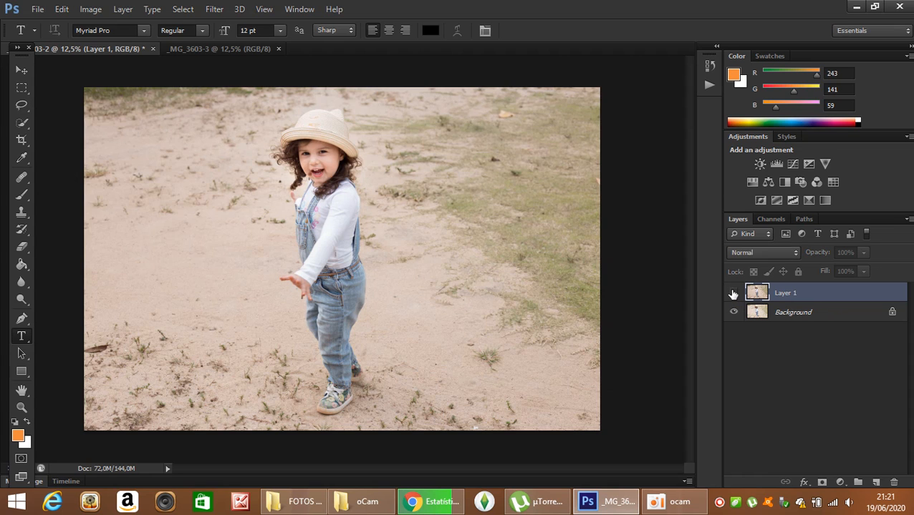
pyautogui.click(734, 294)
pyautogui.click(733, 294)
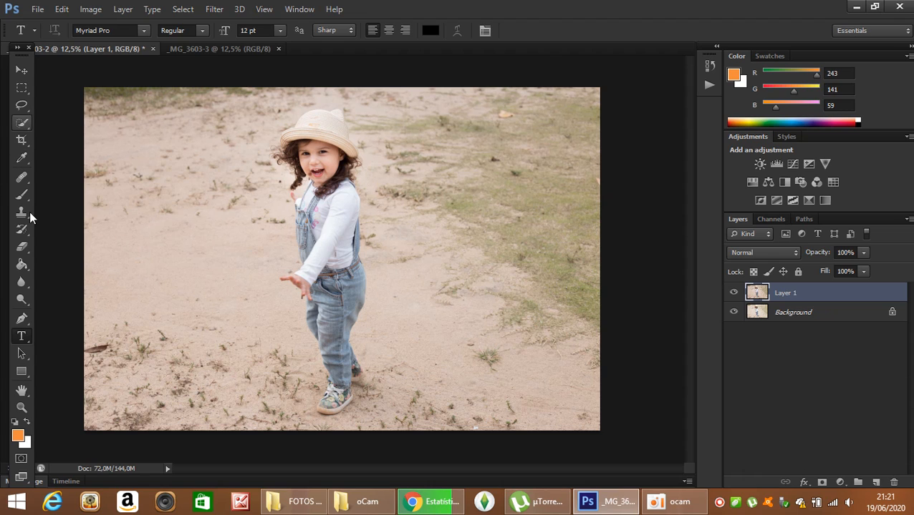
# Compare the graded Layer 1 with the Background version close up on the child's face and clothes
pyautogui.click(21, 408)
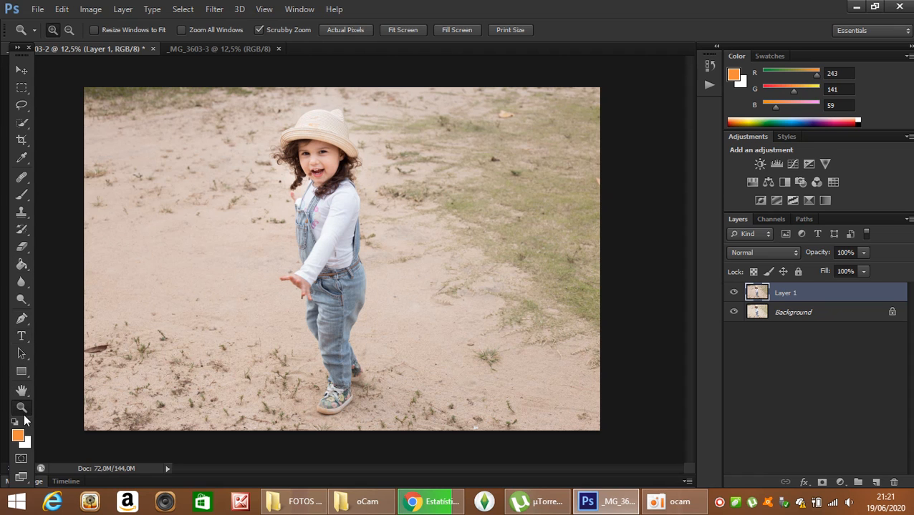
pyautogui.click(331, 163)
pyautogui.click(306, 166)
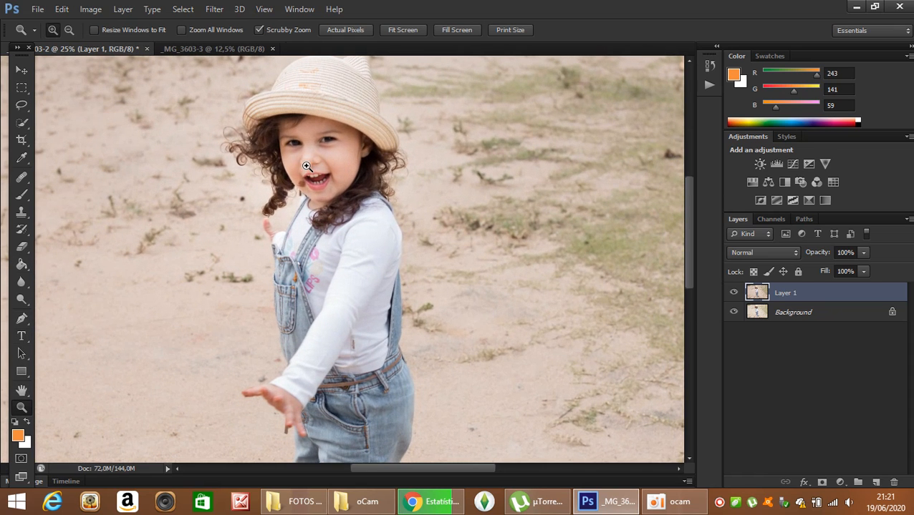
pyautogui.click(734, 294)
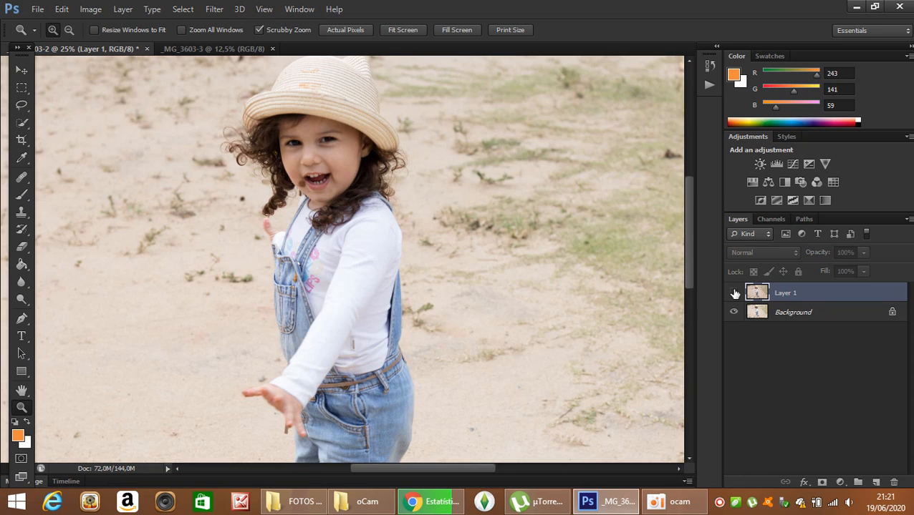
pyautogui.click(733, 294)
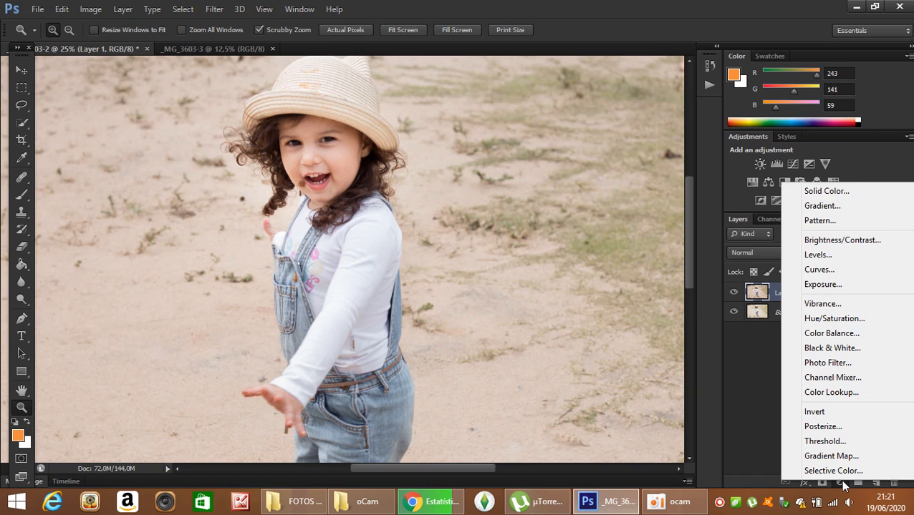
# Add a Curves adjustment layer that darkens the midtones from input 131 to output 120, and compare the picture with and without it
pyautogui.click(852, 270)
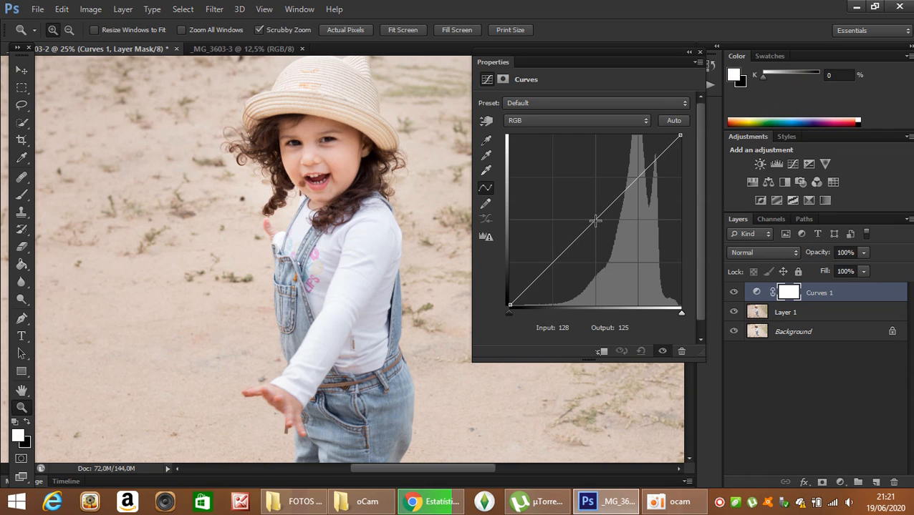
pyautogui.moveTo(595, 219); pyautogui.dragTo(597, 226)
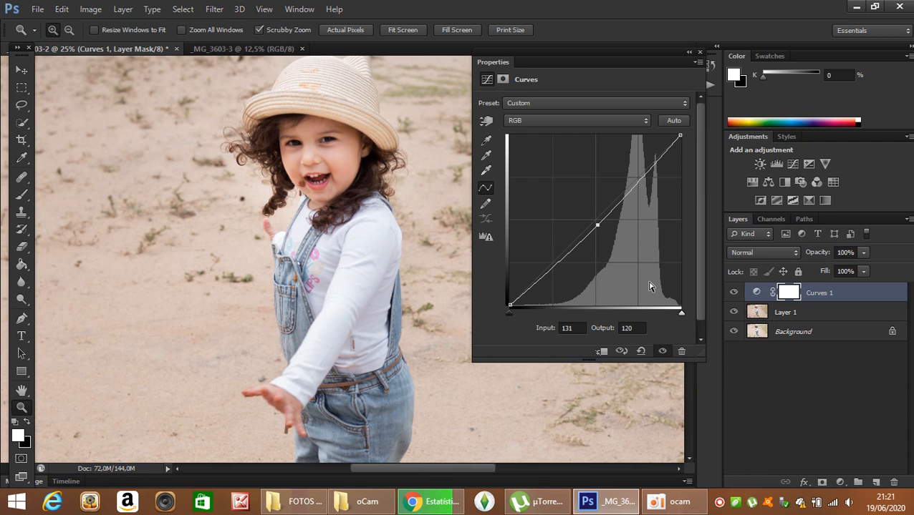
pyautogui.keyDown('alt'); pyautogui.click(401, 317); pyautogui.keyUp('alt')
pyautogui.keyDown('alt'); pyautogui.click(401, 318); pyautogui.keyUp('alt')
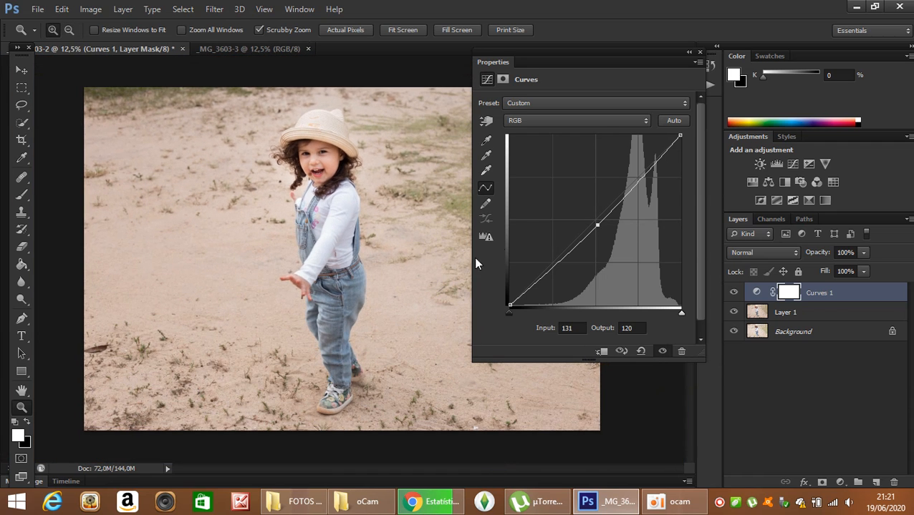
pyautogui.click(733, 293)
pyautogui.click(733, 293)
pyautogui.click(699, 50)
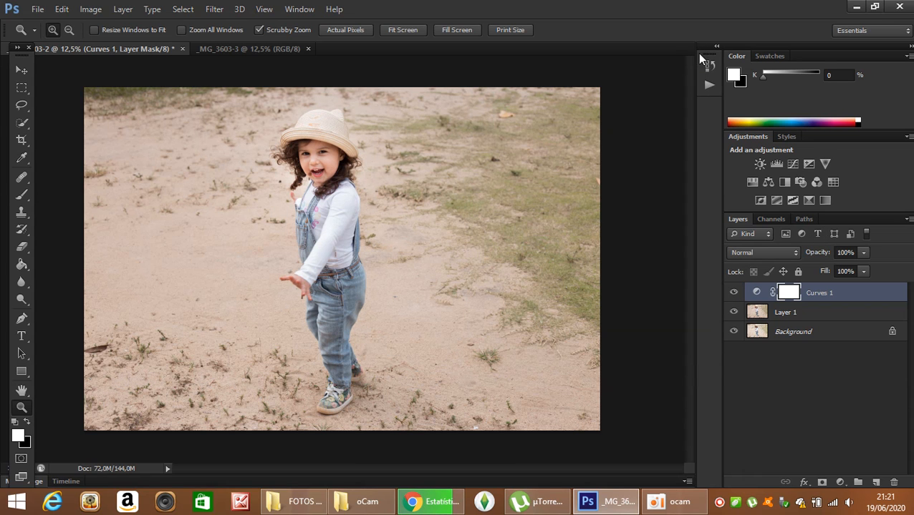
# Reduce the Curves 1 layer's opacity to 59% and compare the picture with Curves 1 and Layer 1 hidden and shown
pyautogui.click(862, 252)
pyautogui.moveTo(837, 271); pyautogui.dragTo(834, 271)
pyautogui.click(733, 292)
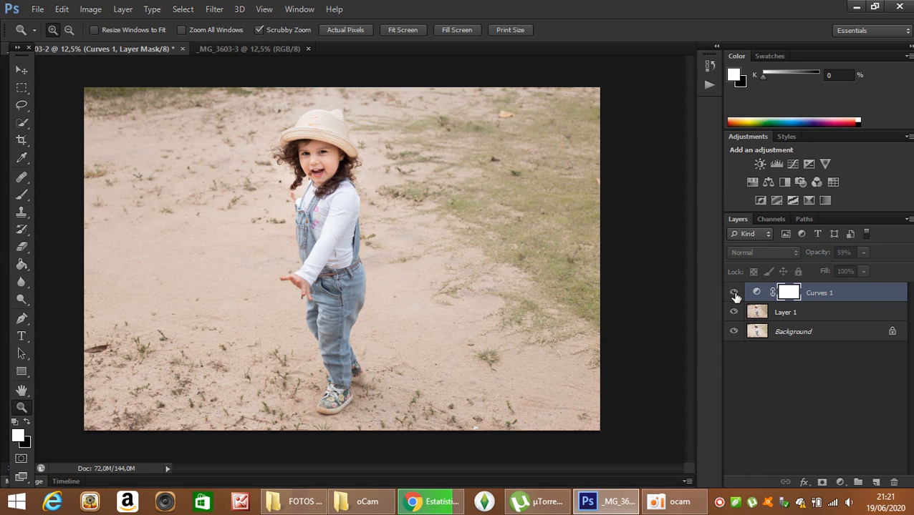
pyautogui.click(733, 292)
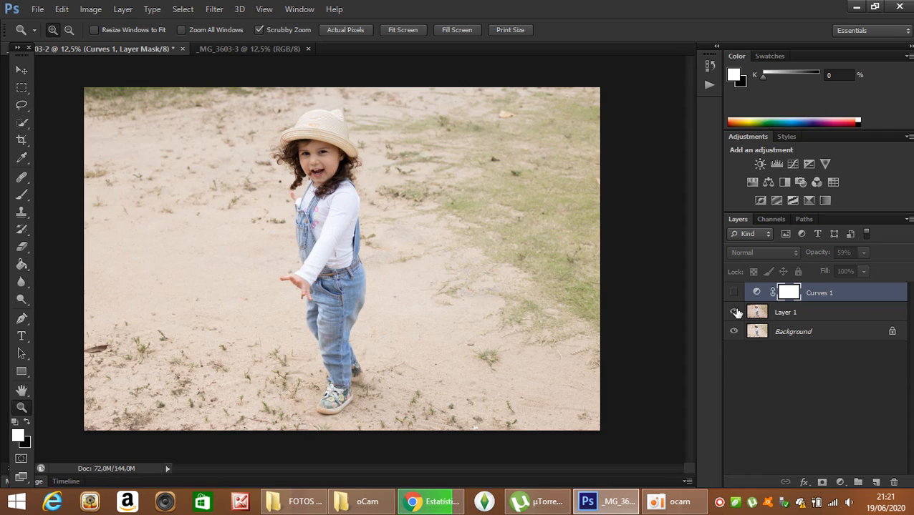
pyautogui.click(733, 313)
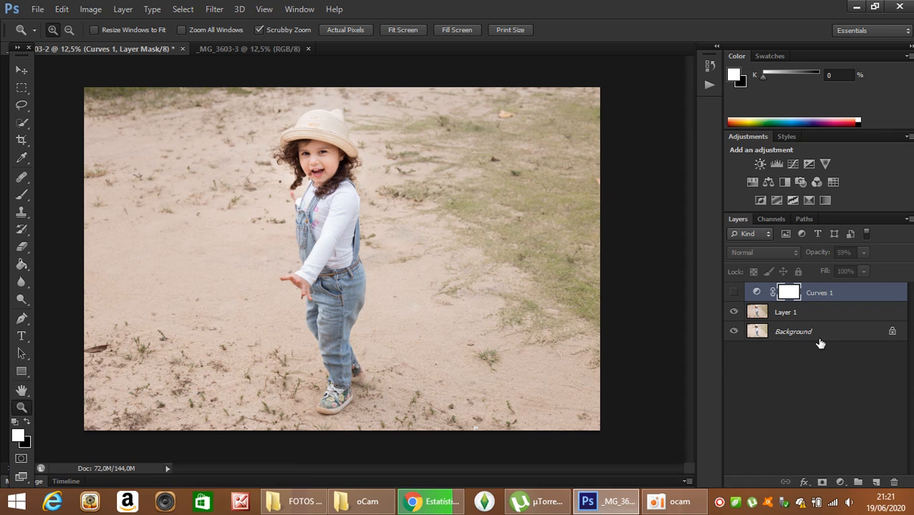